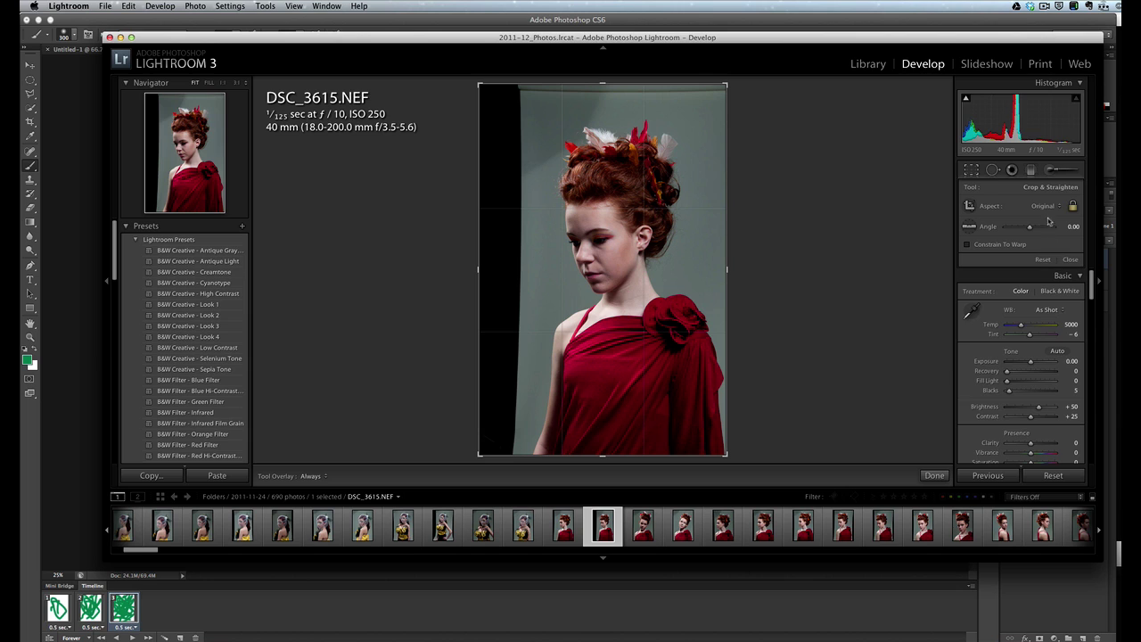
# Crop DSC_3615.NEF to a 1 x 1 square around the head and shoulders, excluding the dark backdrop edge, and flag it as a pick
pyautogui.click(1050, 208)
pyautogui.click(1050, 222)
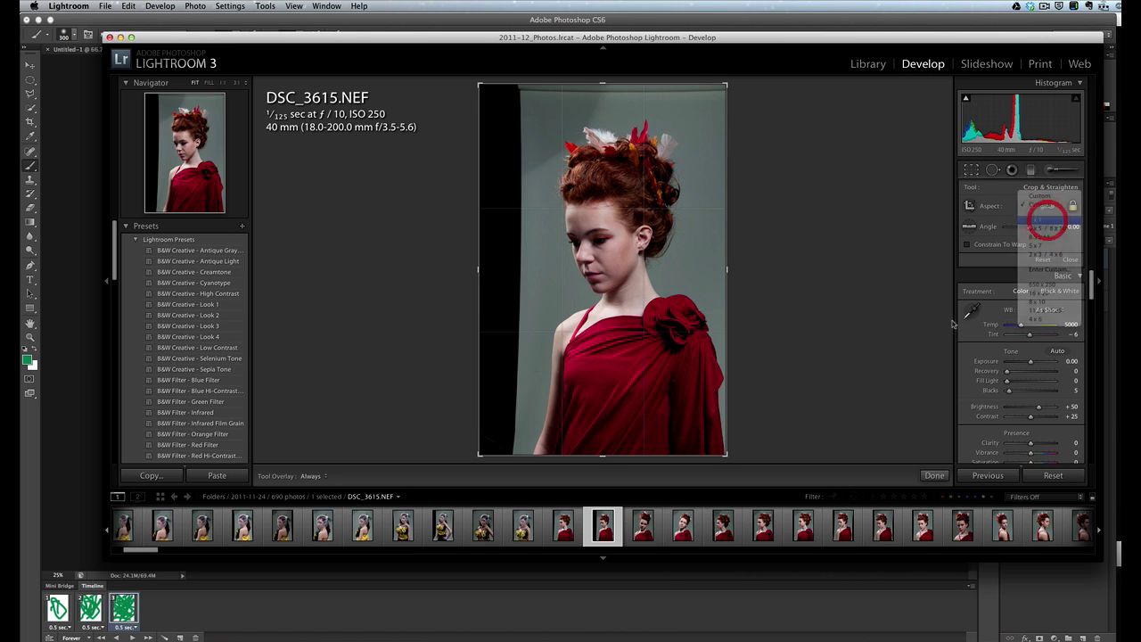
pyautogui.moveTo(484, 387); pyautogui.dragTo(552, 354)
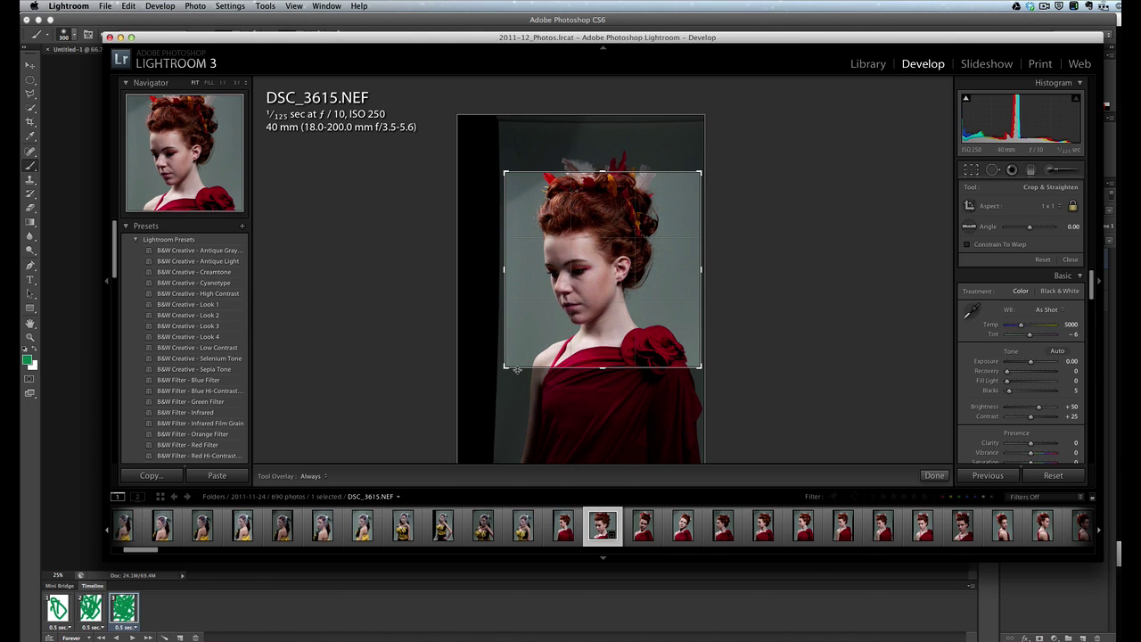
pyautogui.click(505, 365)
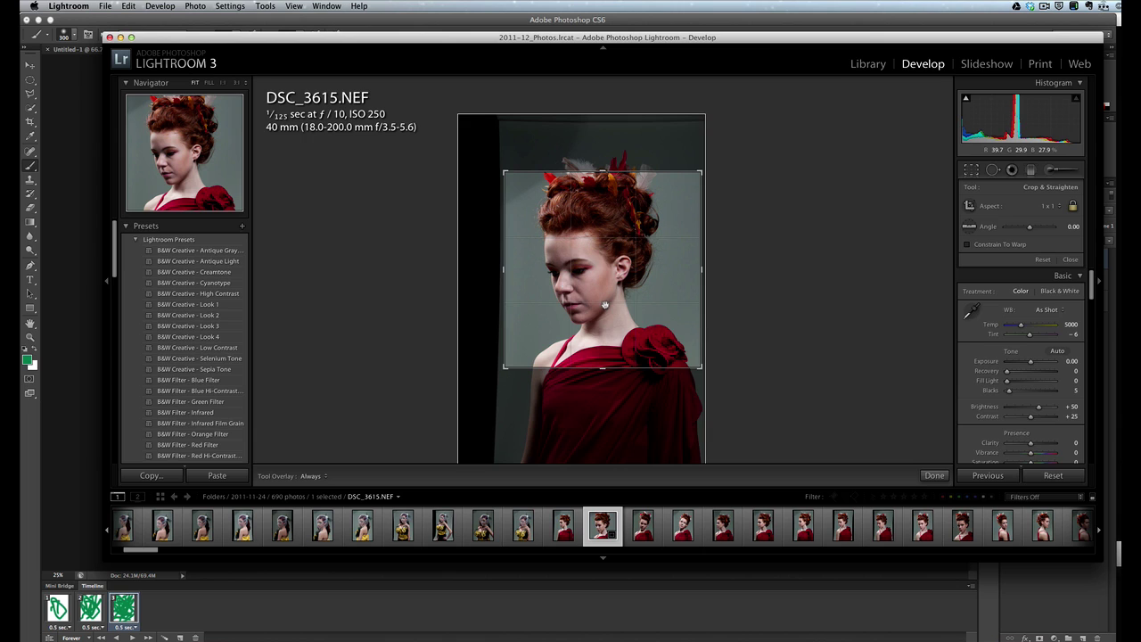
pyautogui.doubleClick(604, 303)
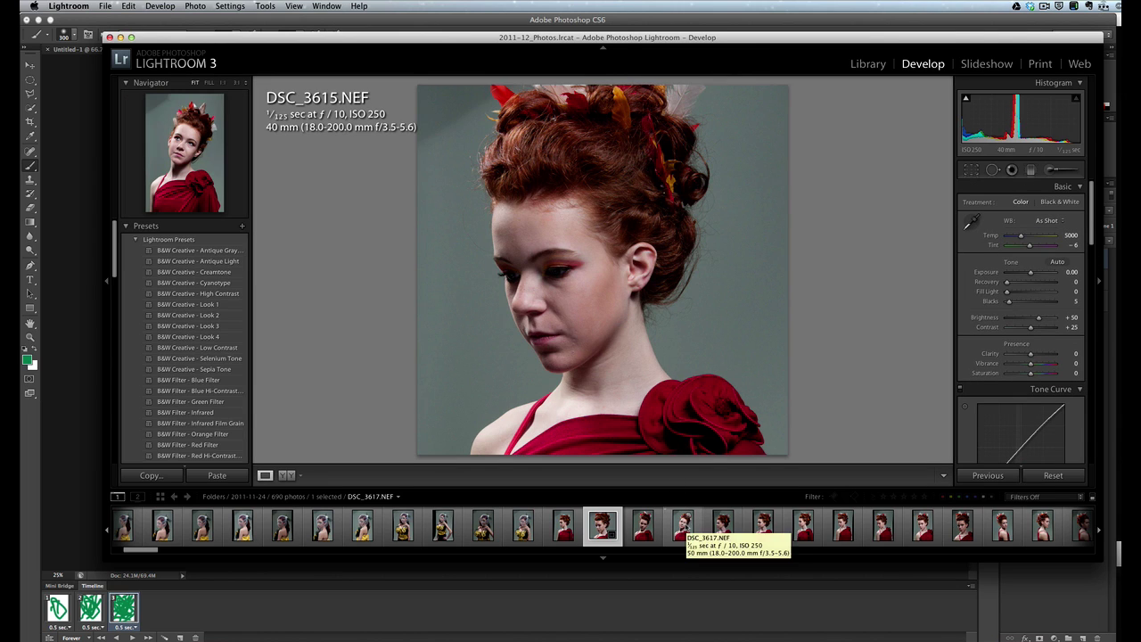
pyautogui.click(600, 528)
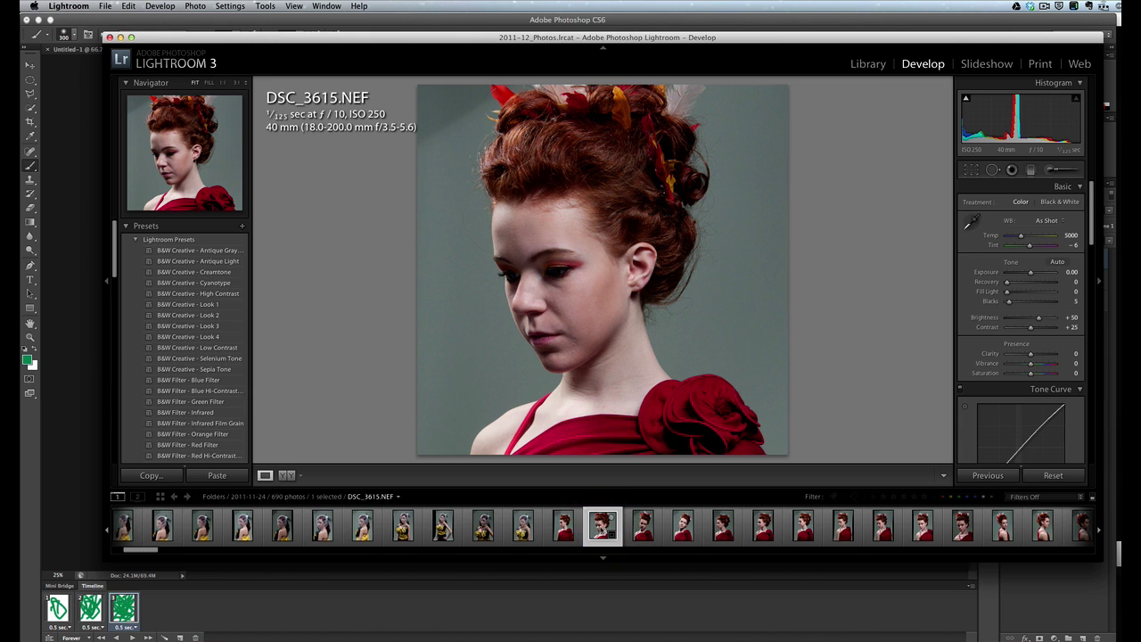
pyautogui.press('p')
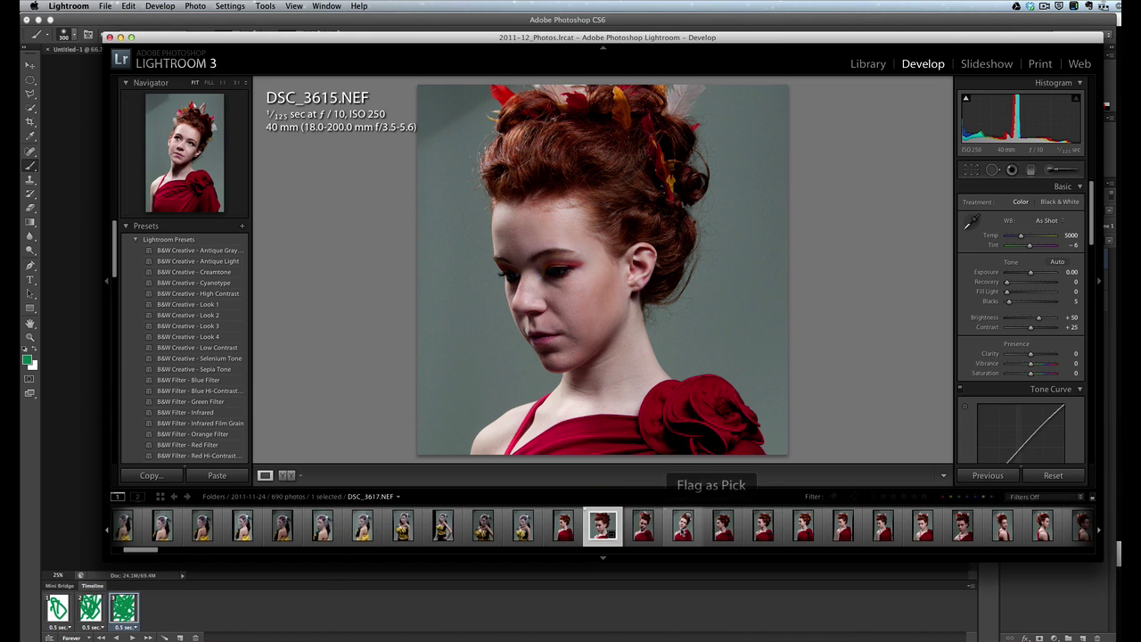
# Crop DSC_3617.NEF to a 1 x 1 square framing the model's face and feathered hair
pyautogui.click(683, 528)
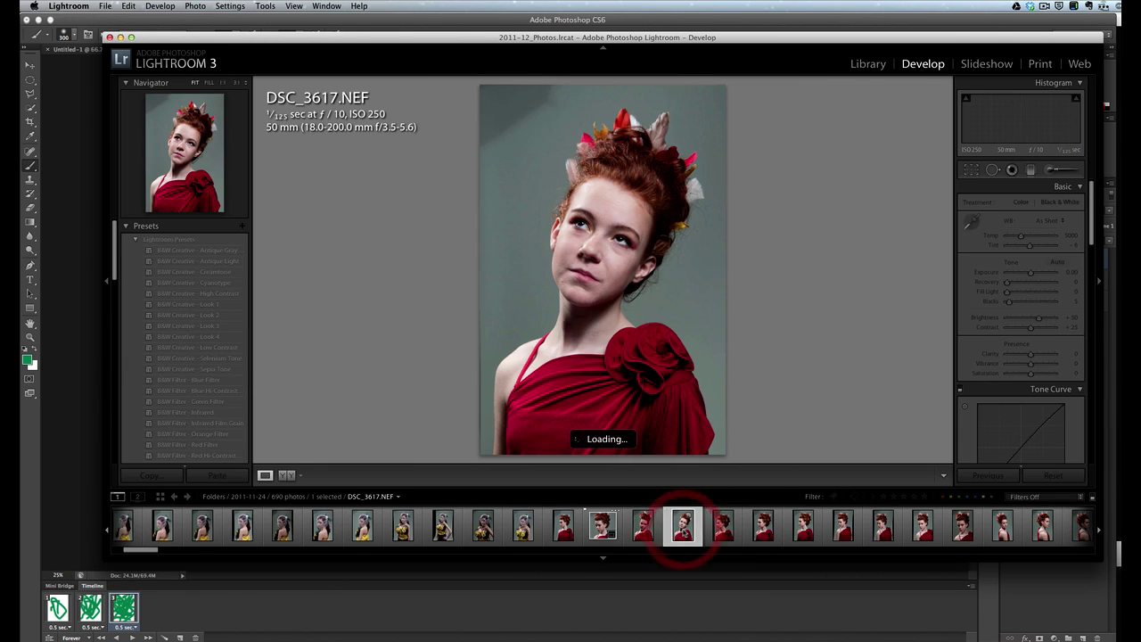
pyautogui.click(972, 170)
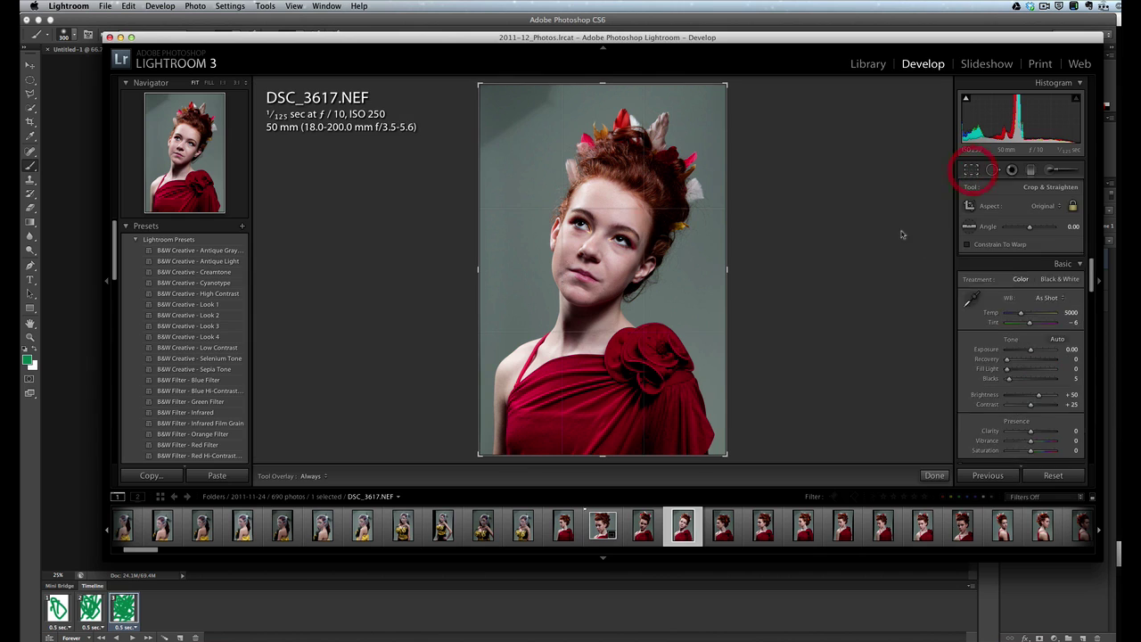
pyautogui.click(1057, 205)
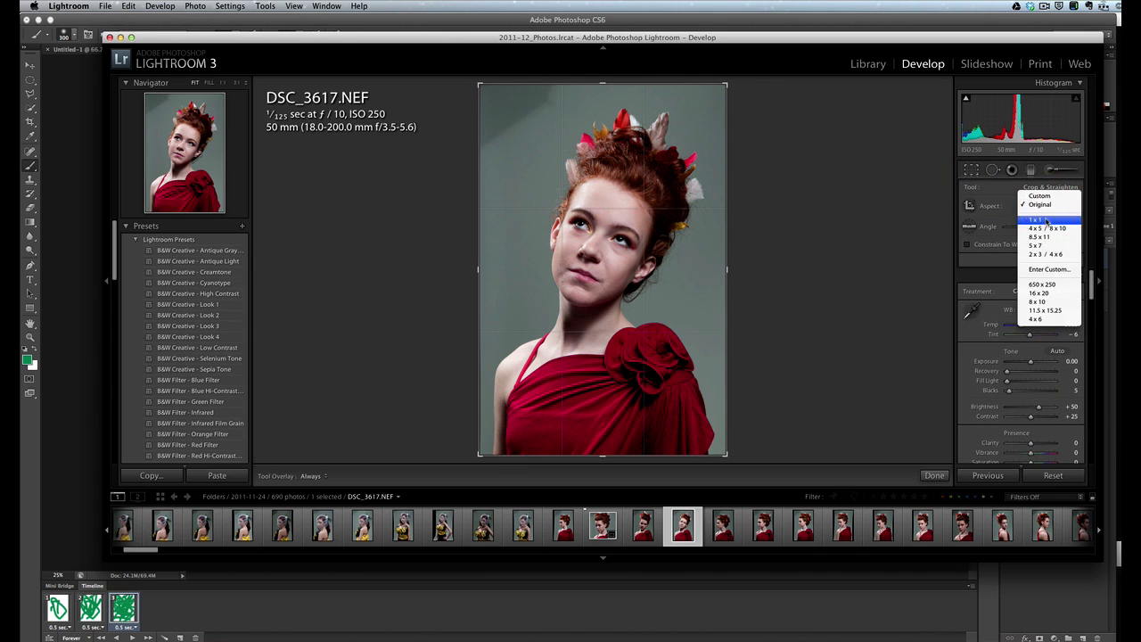
pyautogui.click(1045, 220)
pyautogui.moveTo(660, 339); pyautogui.dragTo(651, 371)
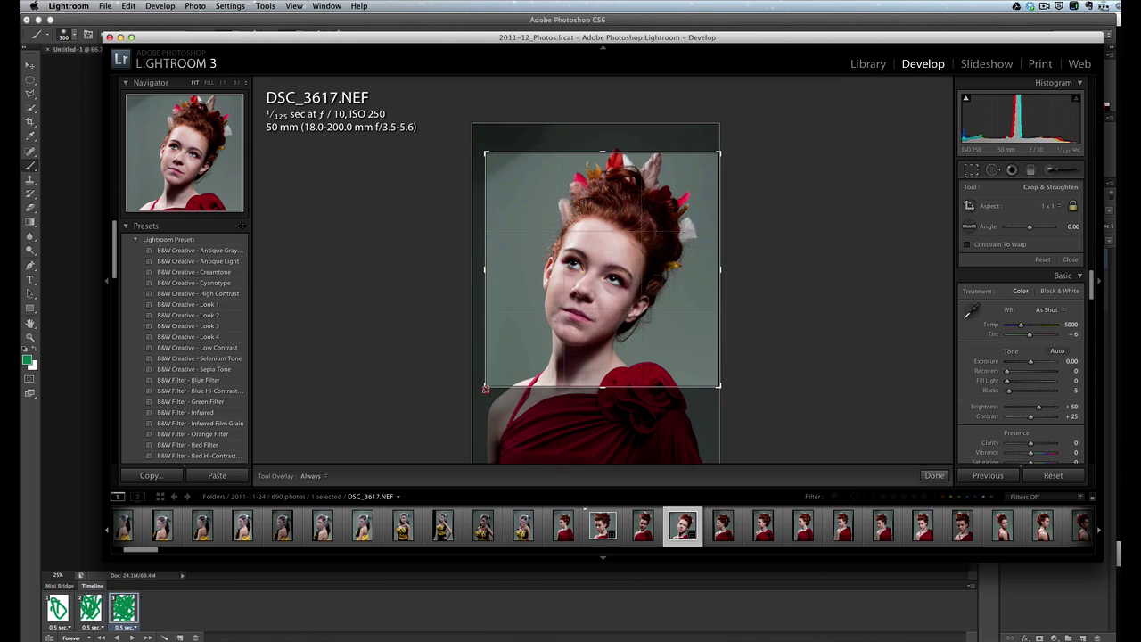
pyautogui.press('Return')
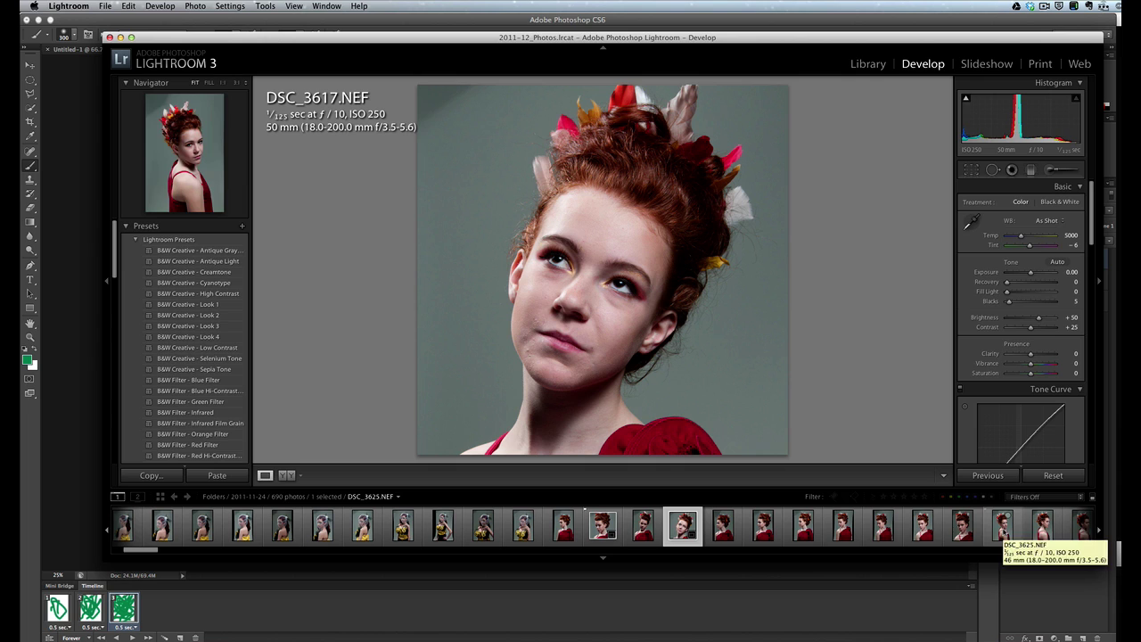
# Crop DSC_3623.NEF to a 1 x 1 square around the head, excluding the dark backdrop edge, and flag it as a pick
pyautogui.click(922, 530)
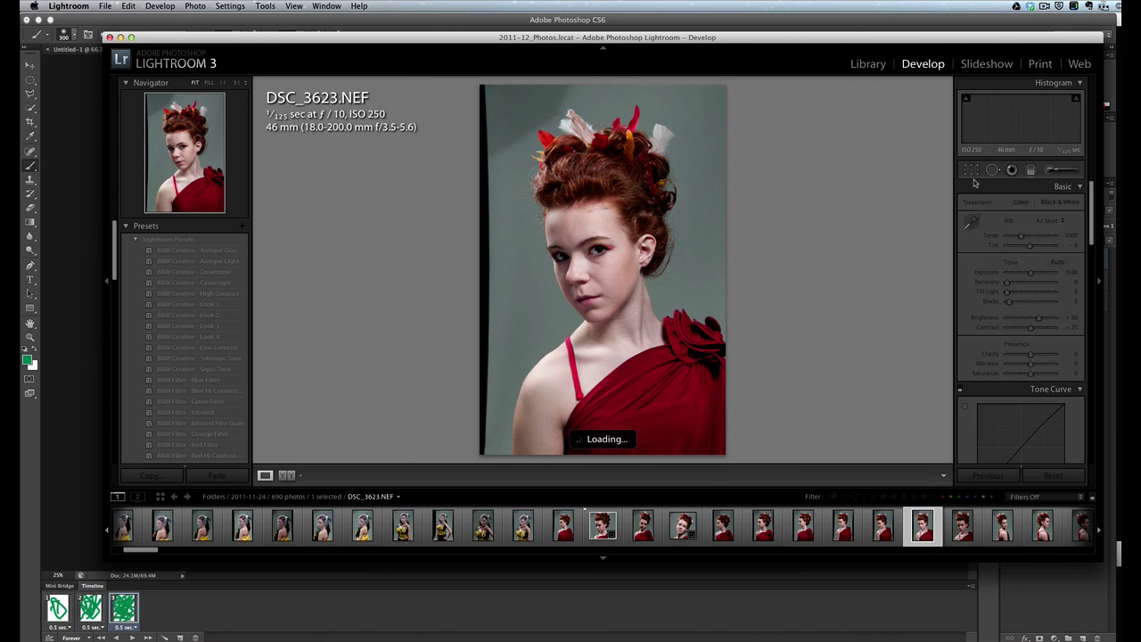
pyautogui.click(1056, 221)
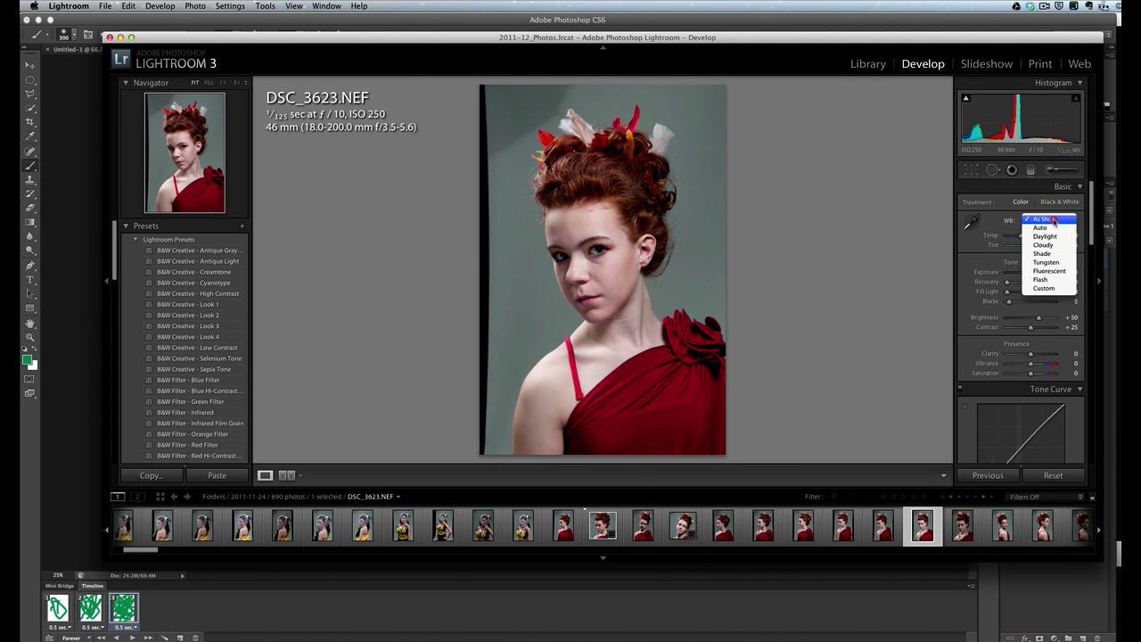
pyautogui.click(1056, 221)
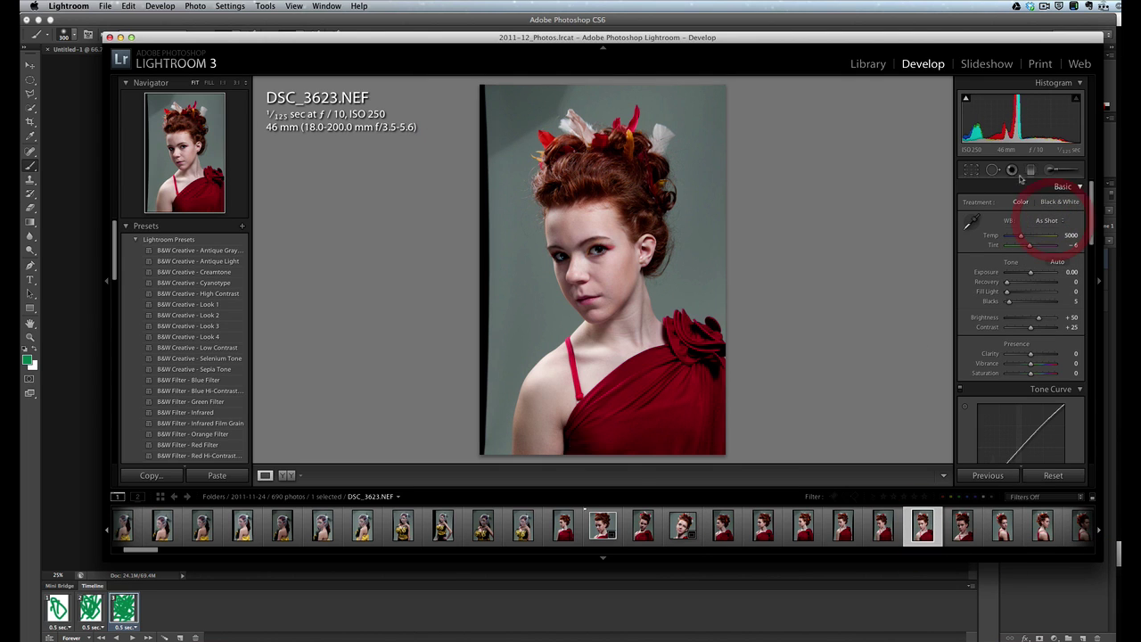
pyautogui.click(972, 170)
pyautogui.click(1054, 207)
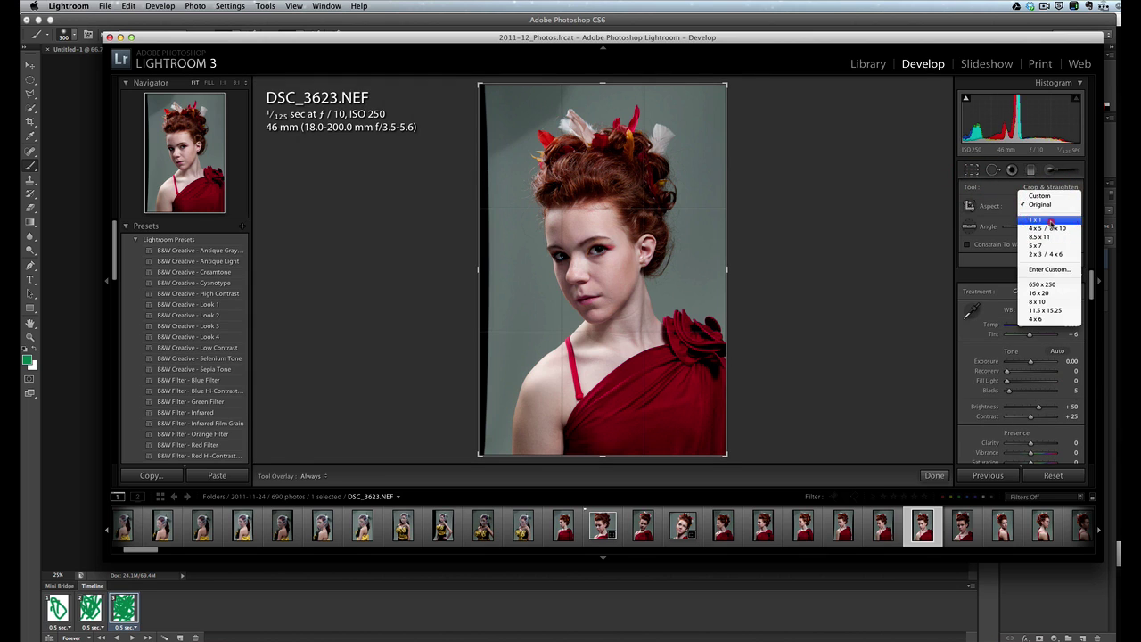
pyautogui.click(1052, 221)
pyautogui.moveTo(591, 342); pyautogui.dragTo(561, 359)
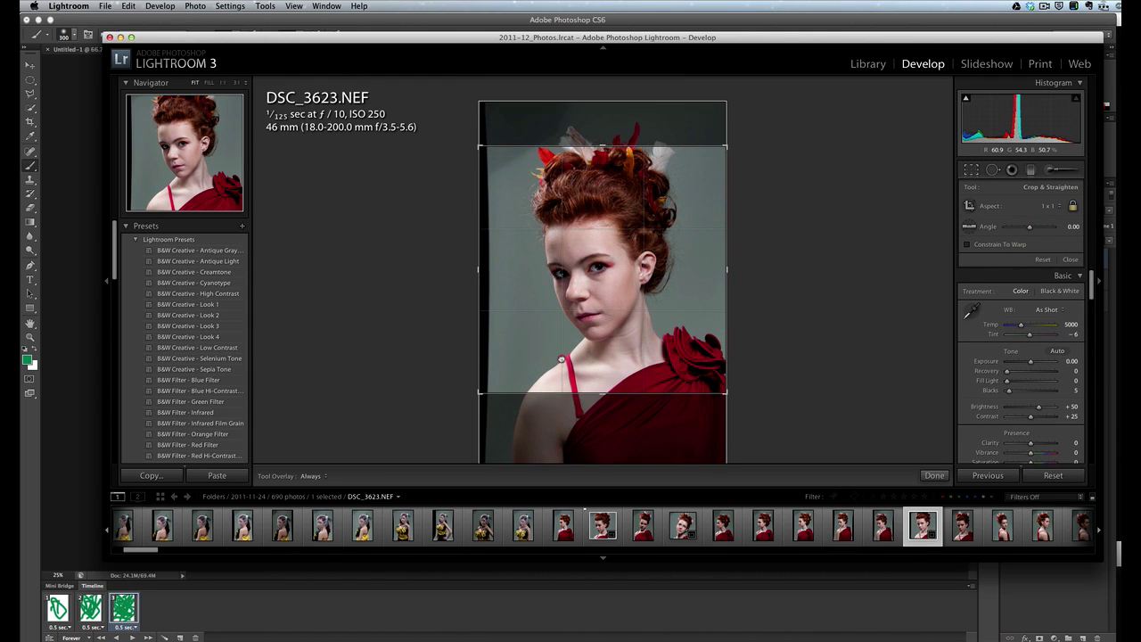
pyautogui.moveTo(479, 393); pyautogui.dragTo(490, 382)
pyautogui.moveTo(532, 340); pyautogui.dragTo(530, 357)
pyautogui.press('Return')
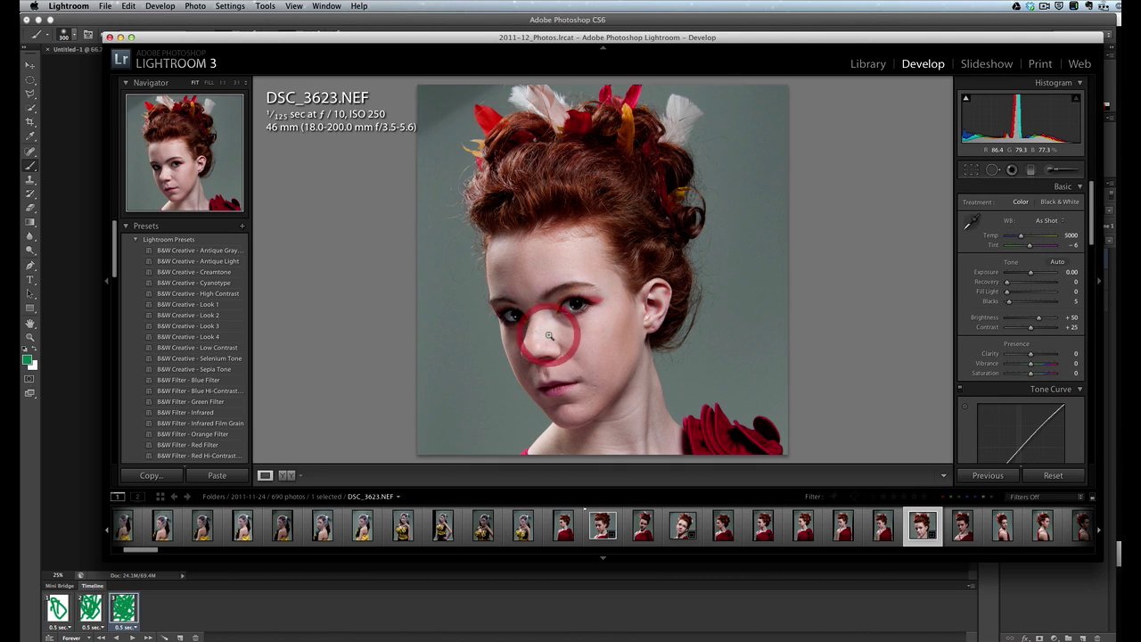
pyautogui.press('p')
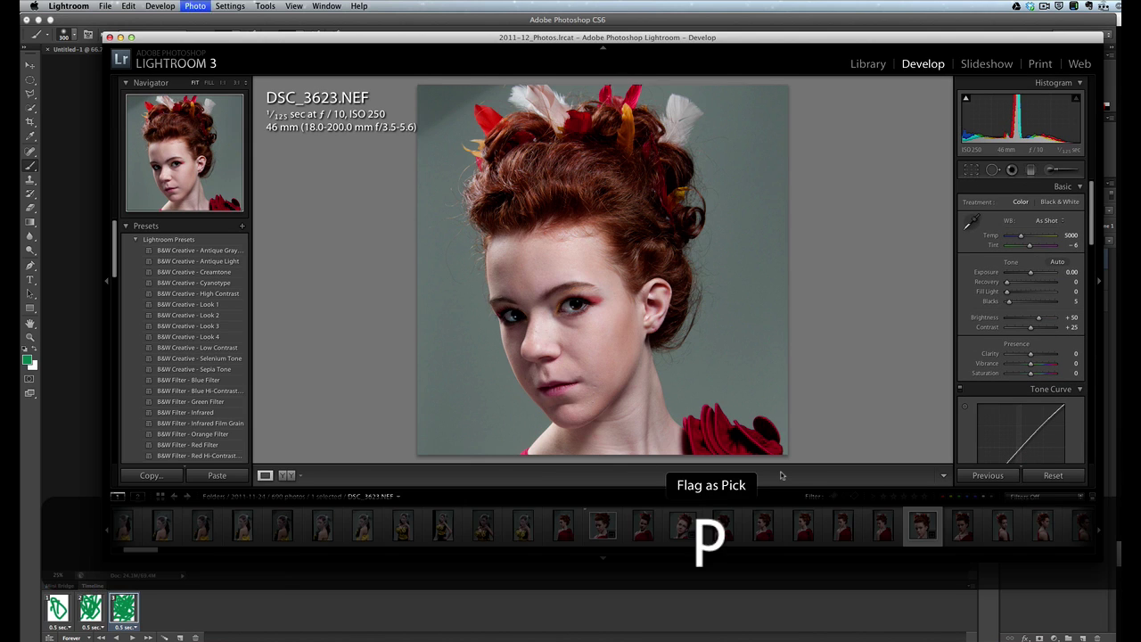
# Select only the three cropped photos, DSC_3615, DSC_3617 and DSC_3623, and open them for editing in Adobe Photoshop CS6
pyautogui.keyDown('shift'); pyautogui.click(682, 527); pyautogui.keyUp('shift')
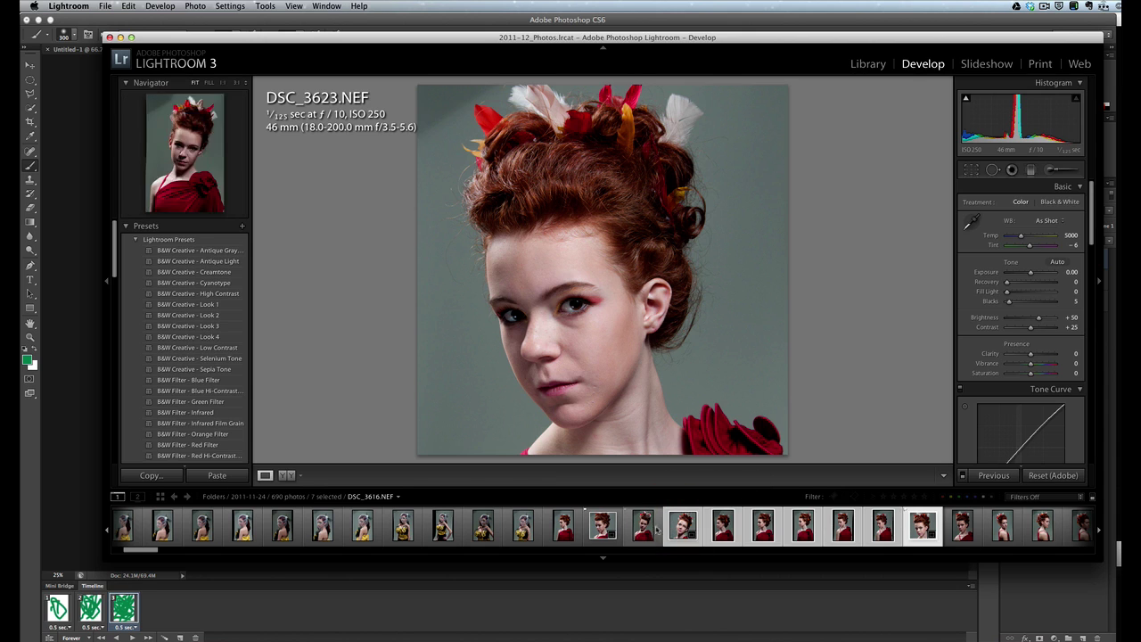
pyautogui.click(602, 526)
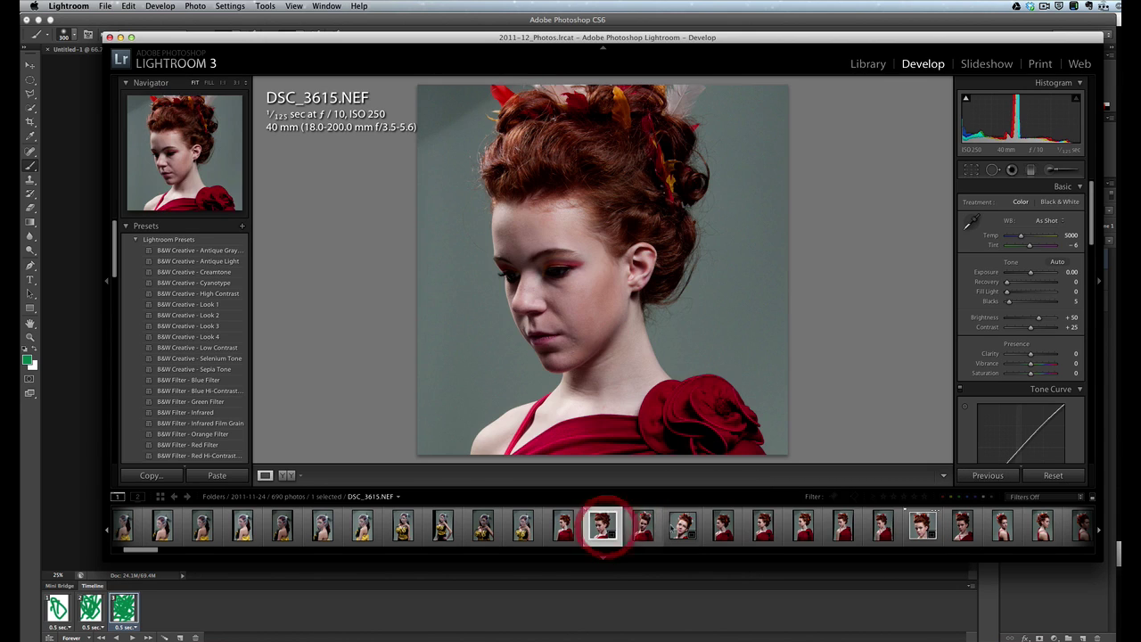
pyautogui.keyDown('super'); pyautogui.click(683, 526); pyautogui.keyUp('super')
pyautogui.keyDown('super'); pyautogui.click(923, 526); pyautogui.keyUp('super')
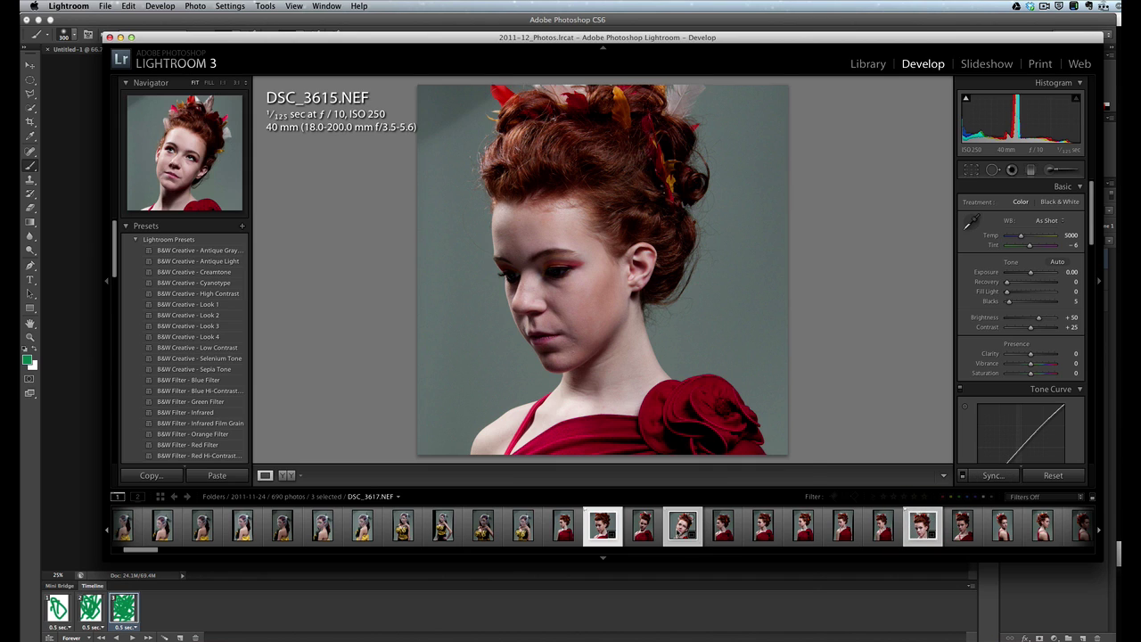
pyautogui.rightClick(677, 533)
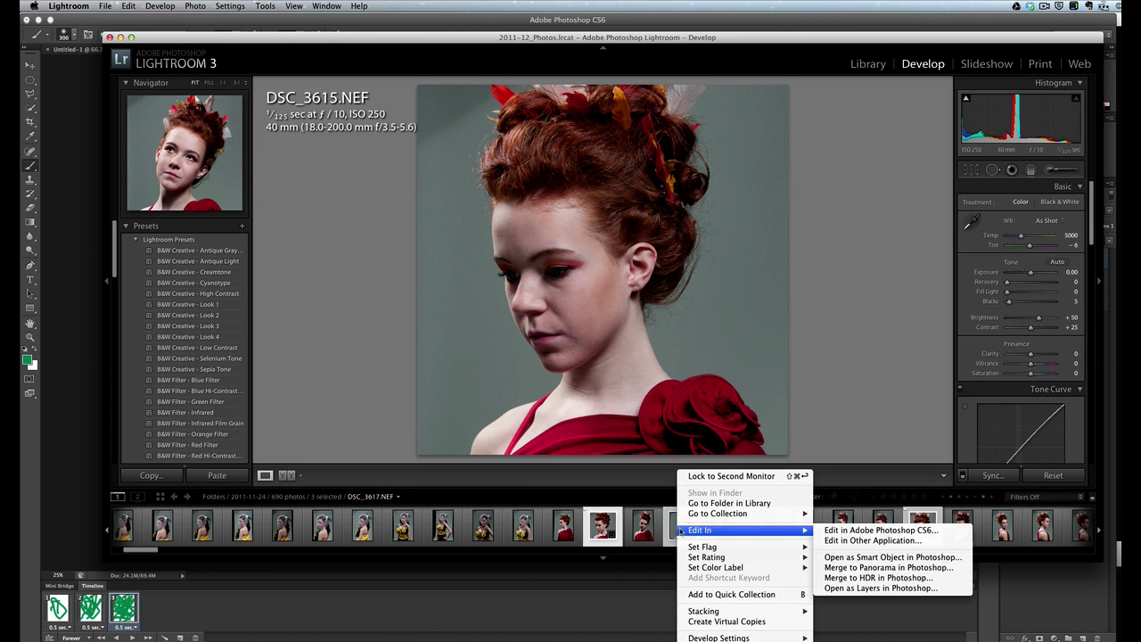
pyautogui.moveTo(689, 532)
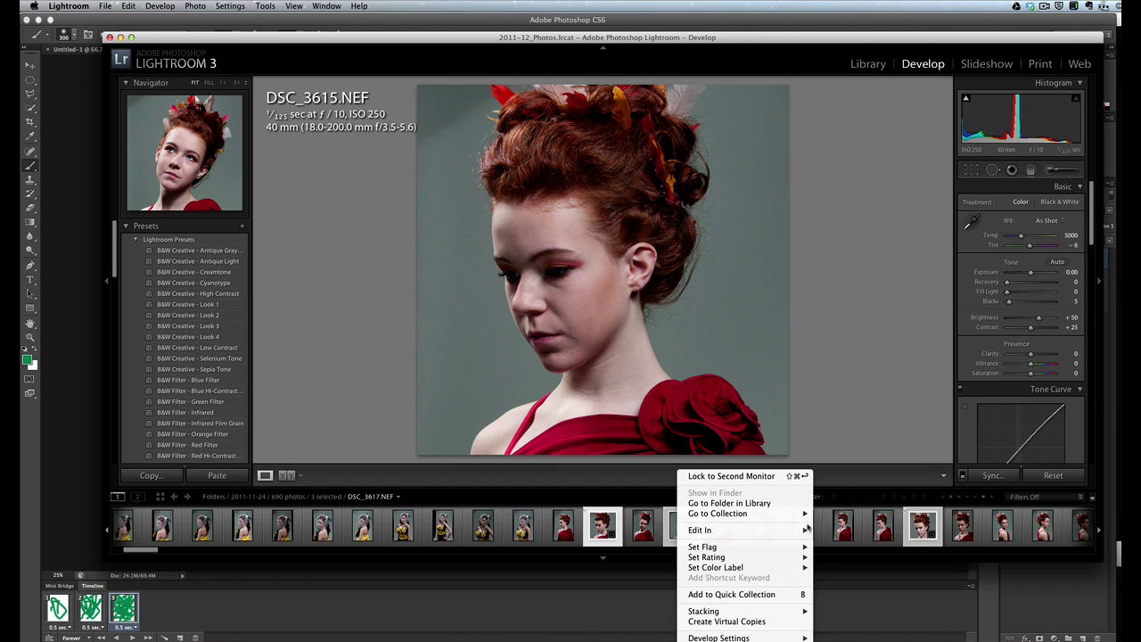
pyautogui.click(844, 532)
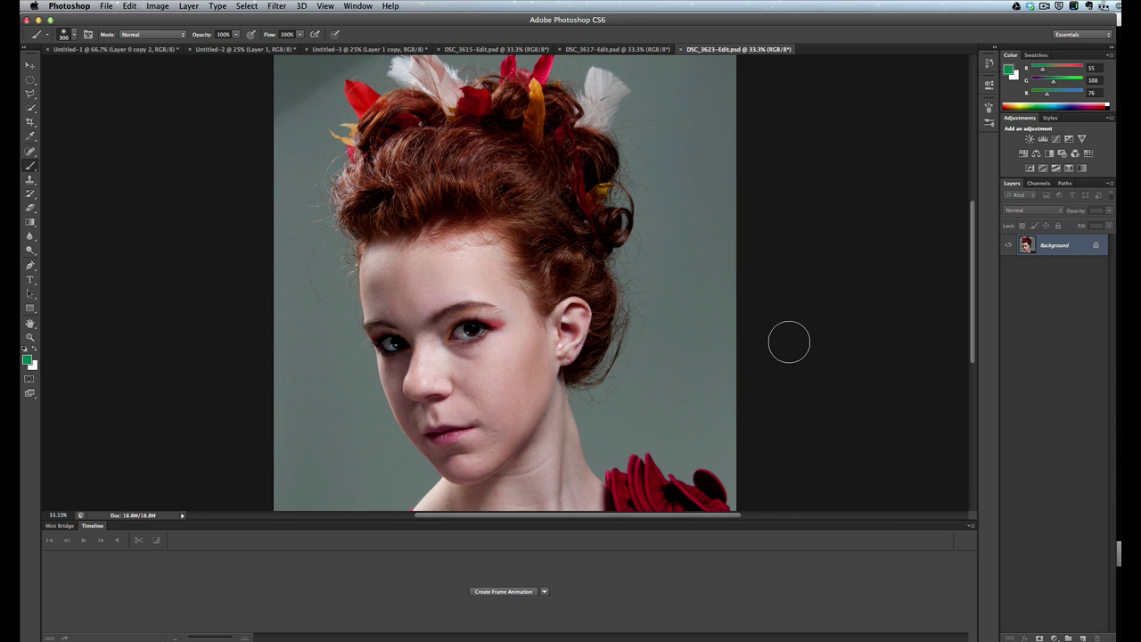
# Hide the Timeline and switch to the DSC_3615-Edit.psd document
pyautogui.click(358, 7)
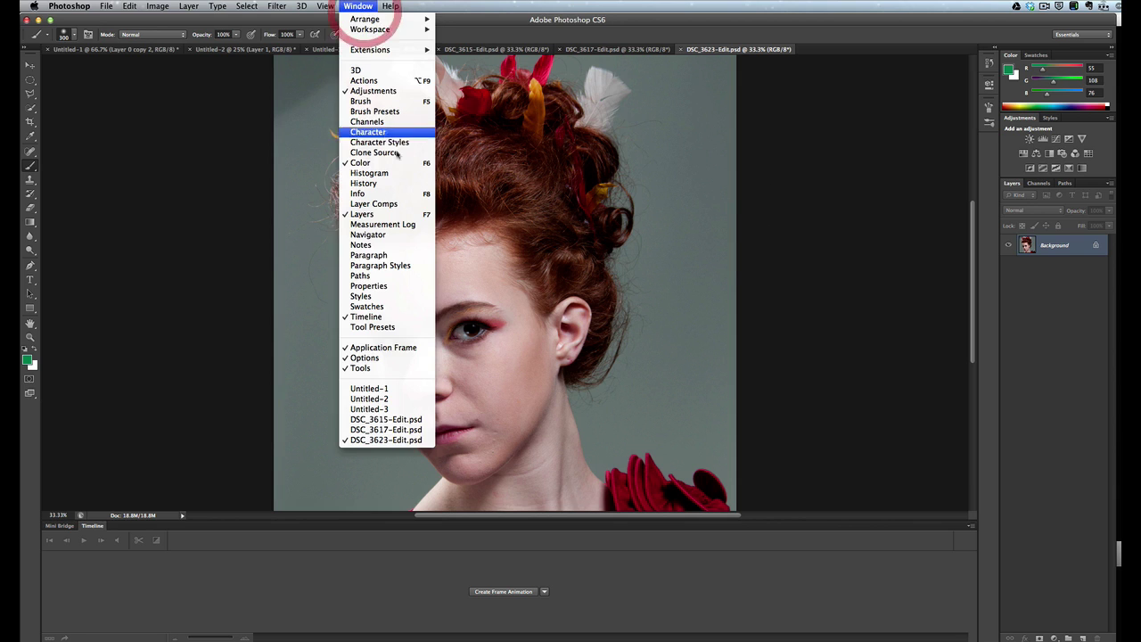
pyautogui.click(408, 316)
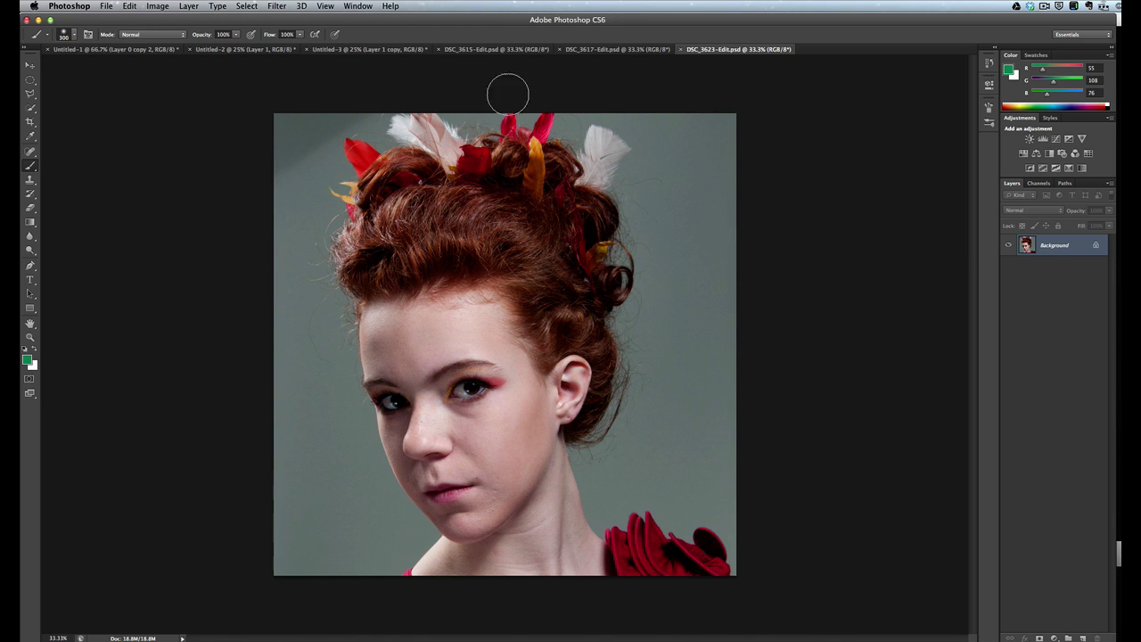
pyautogui.click(473, 49)
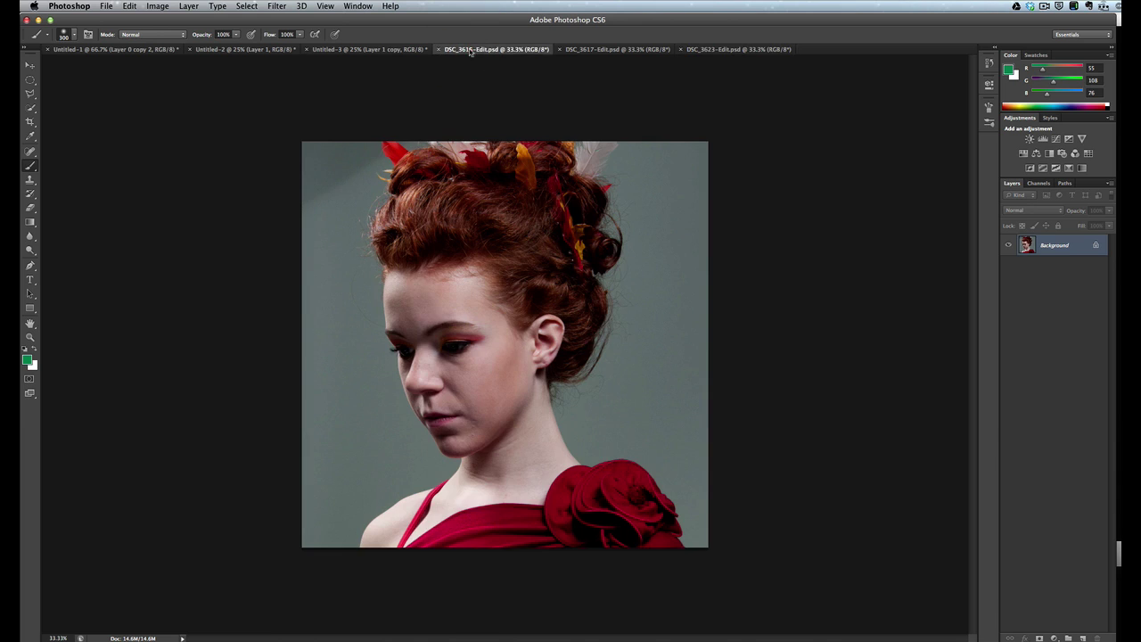
# Copy the entire DSC_3617-Edit.psd image and paste it as a new layer into DSC_3615-Edit.psd
pyautogui.click(588, 50)
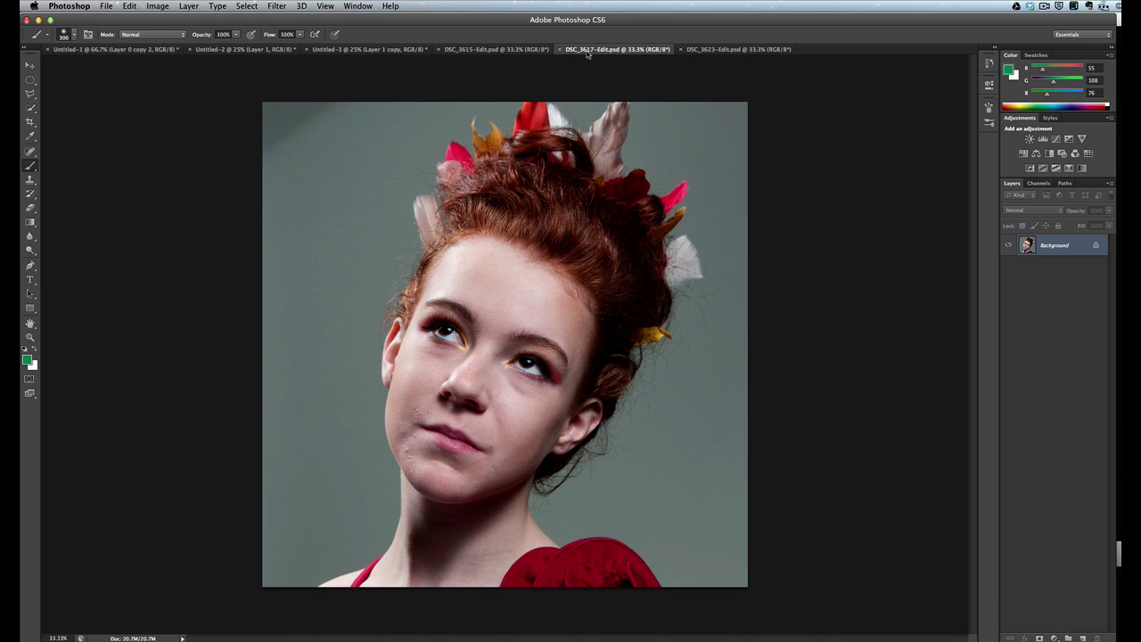
pyautogui.press('super+a')
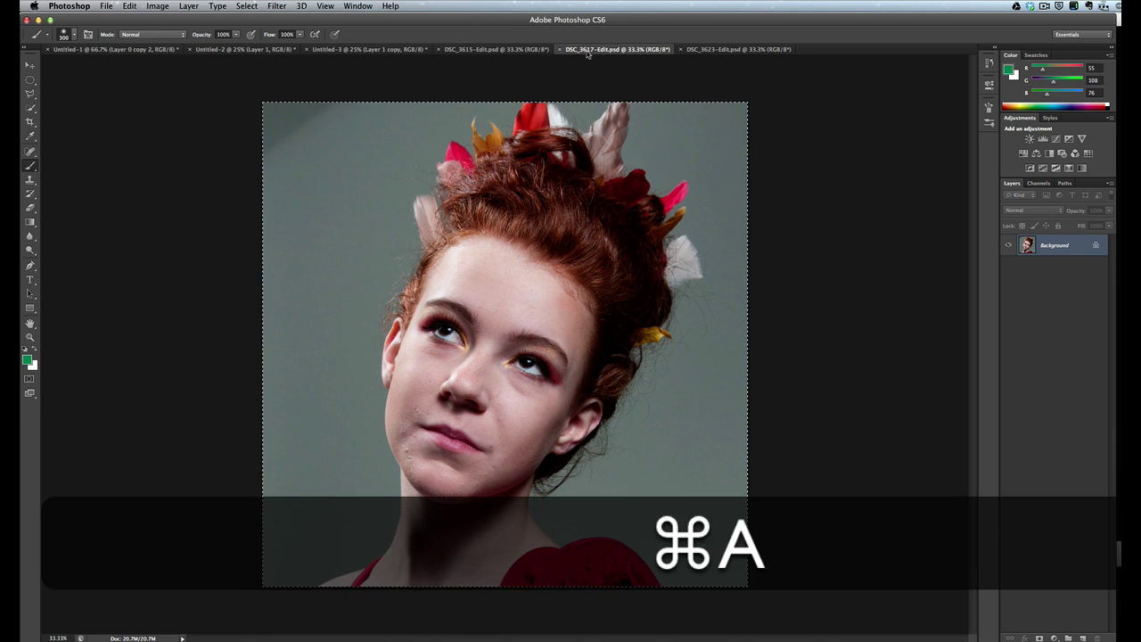
pyautogui.press('super+c')
pyautogui.click(505, 50)
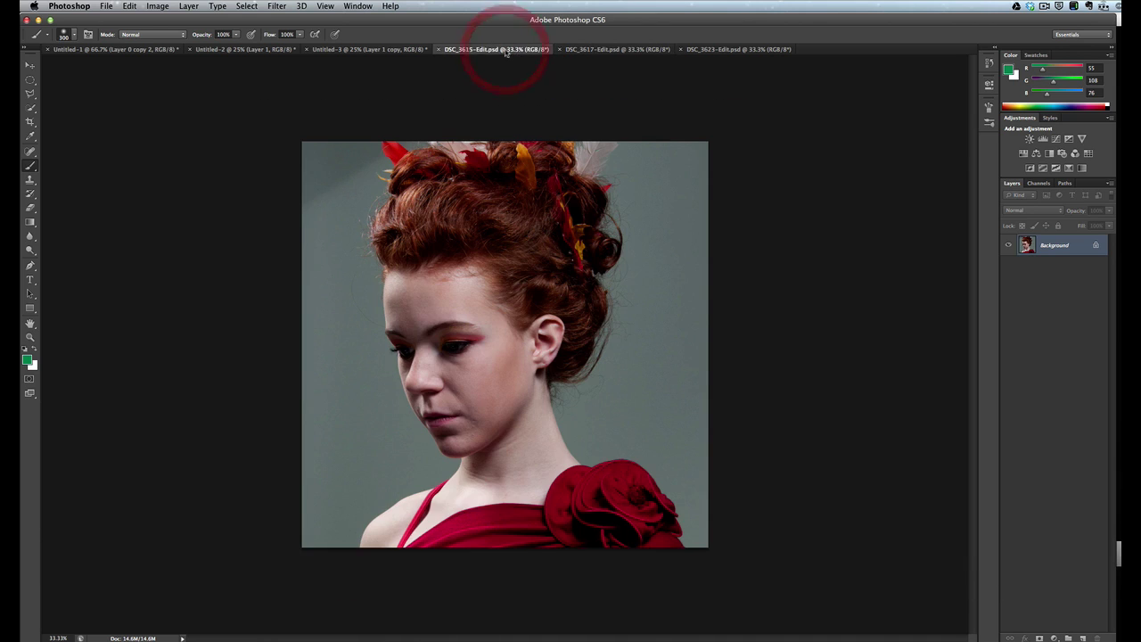
pyautogui.press('super+v')
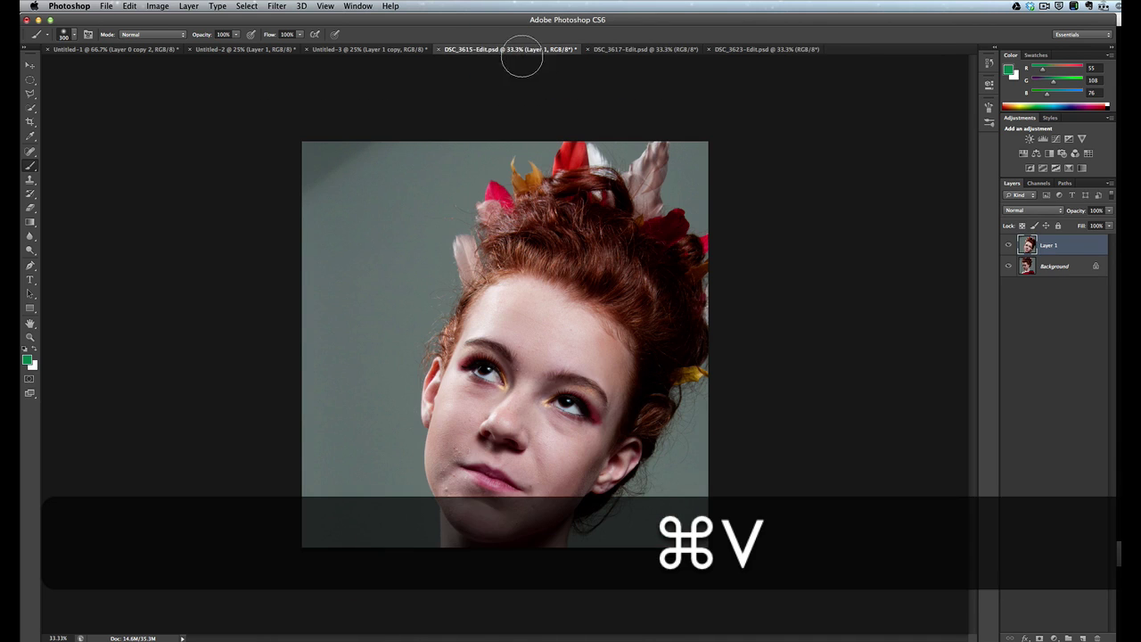
# Copy the entire DSC_3623-Edit.psd image and paste it as another layer on top in DSC_3615-Edit.psd
pyautogui.click(727, 50)
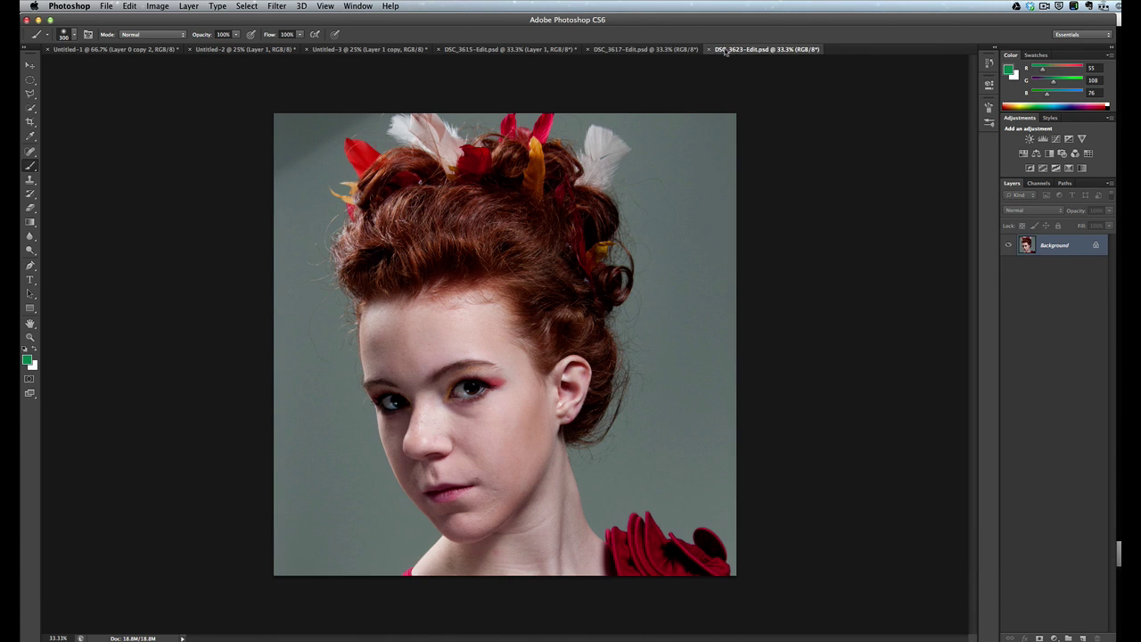
pyautogui.press('super+a')
pyautogui.press('super+c')
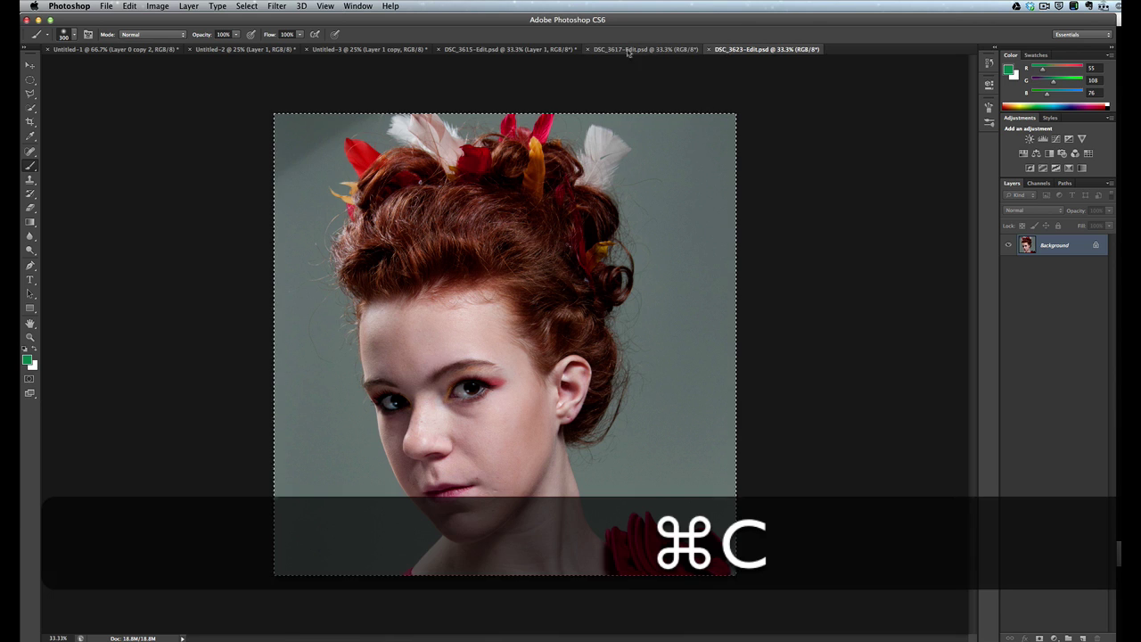
pyautogui.click(542, 50)
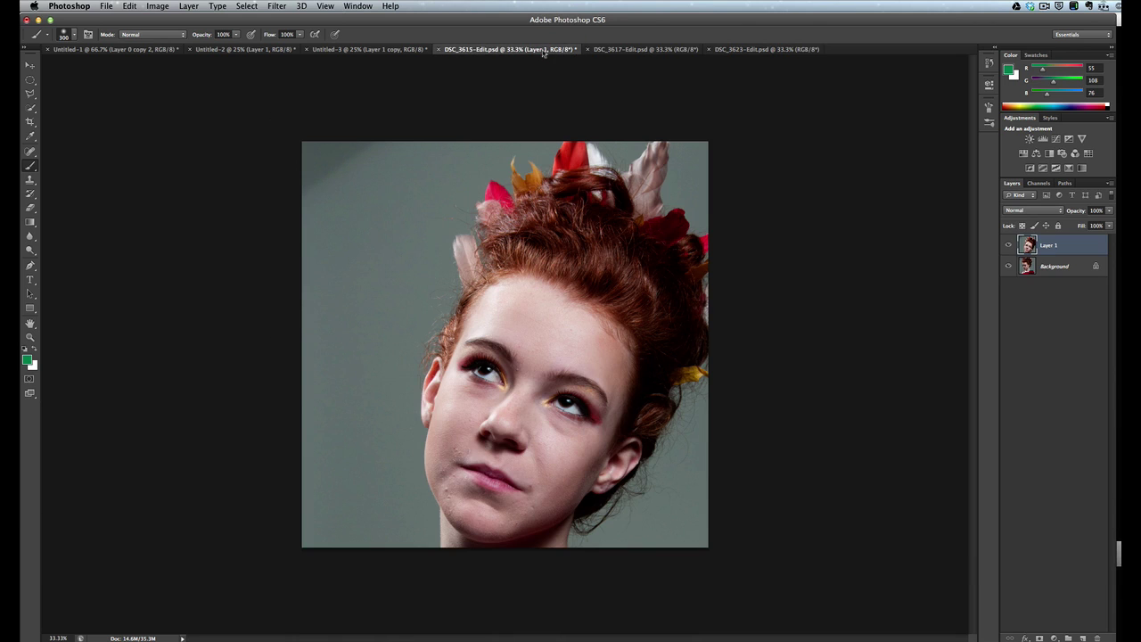
pyautogui.press('super+v')
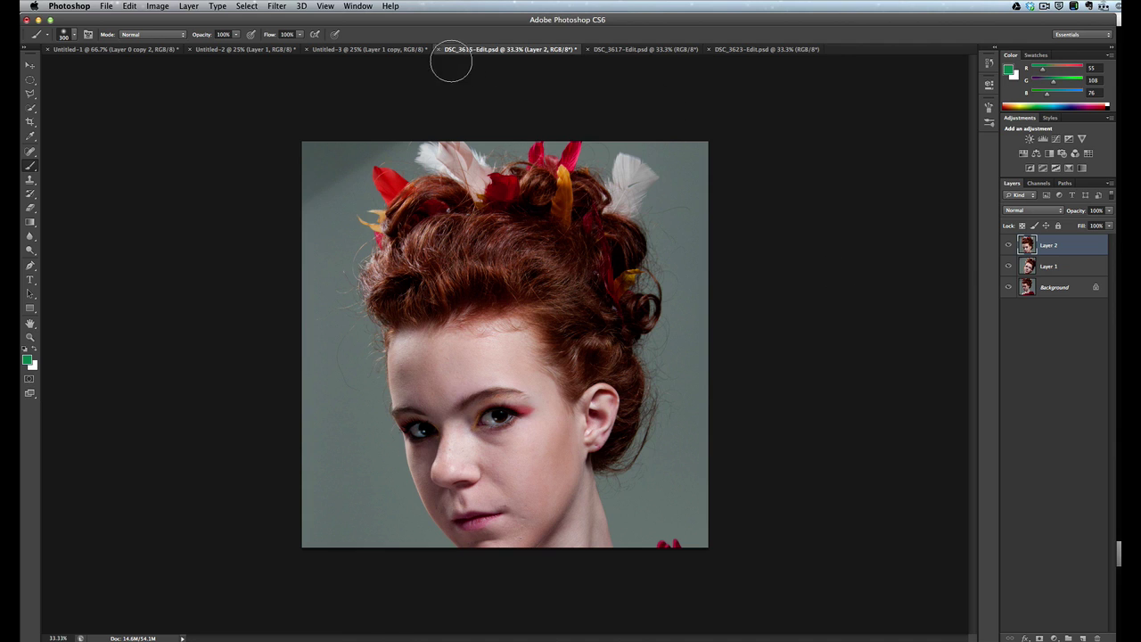
# Show the Timeline, create a frame animation and make its frames from the three portrait layers
pyautogui.click(358, 6)
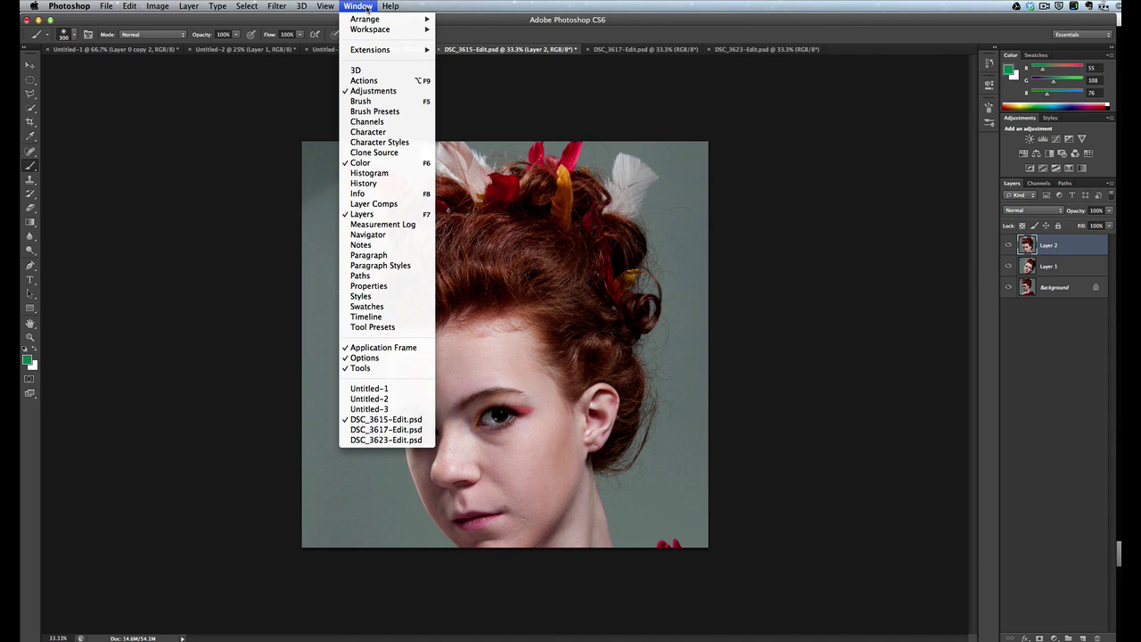
pyautogui.click(391, 318)
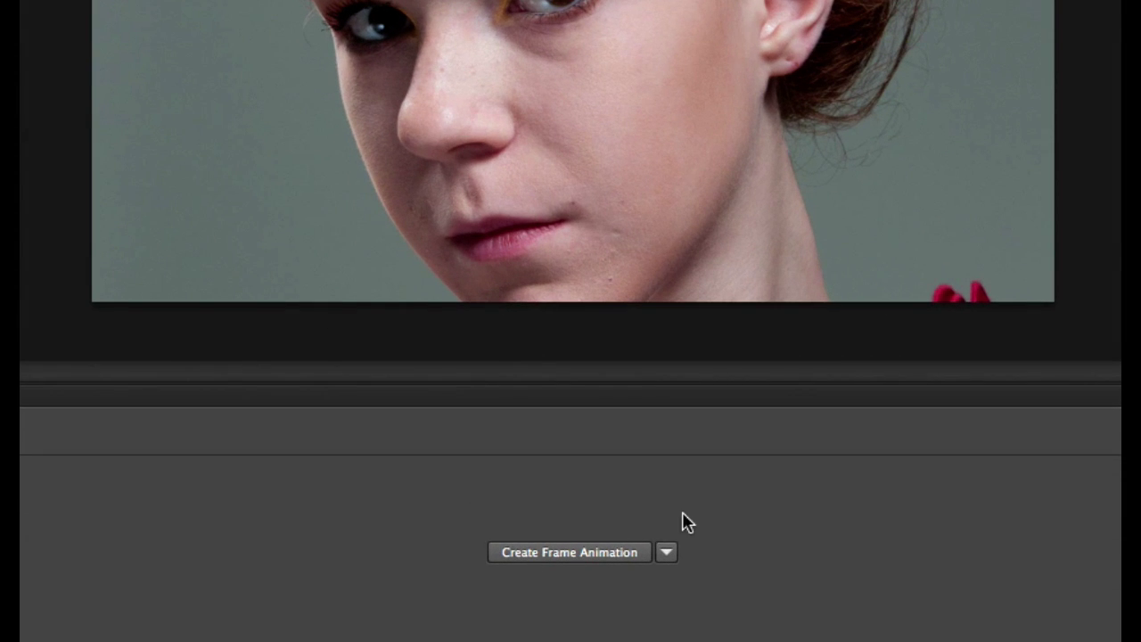
pyautogui.click(570, 553)
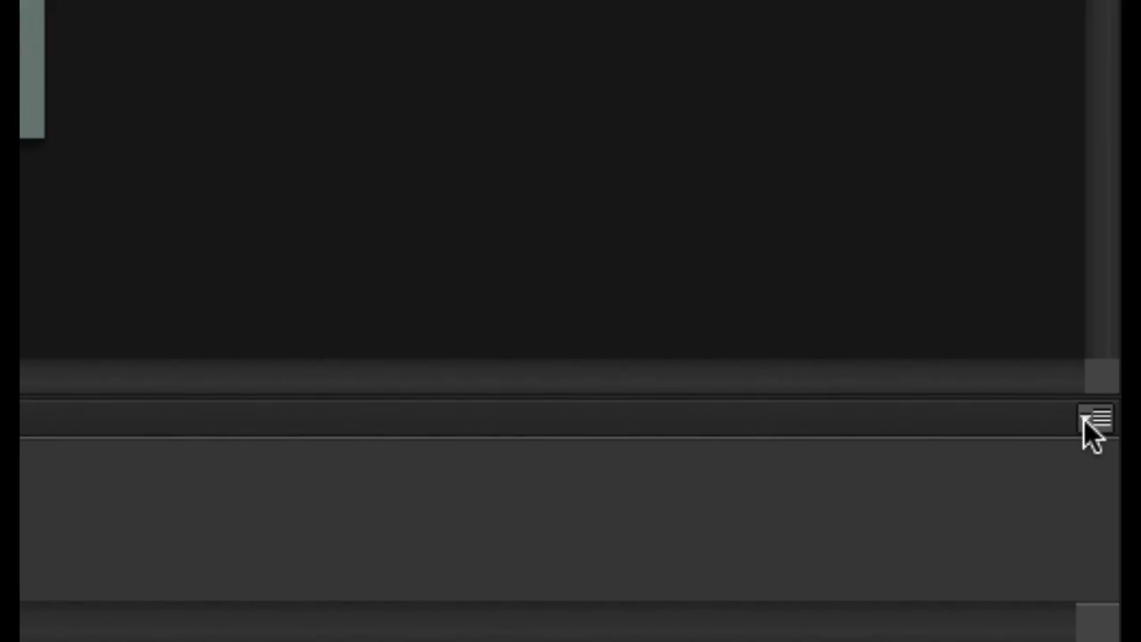
pyautogui.click(1092, 421)
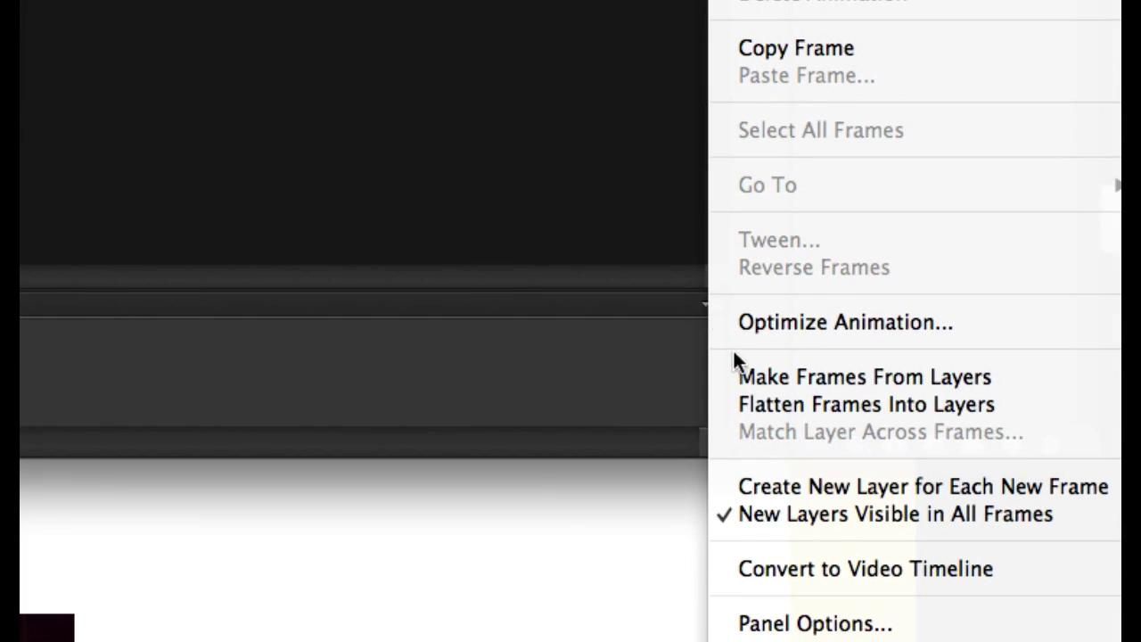
pyautogui.click(736, 374)
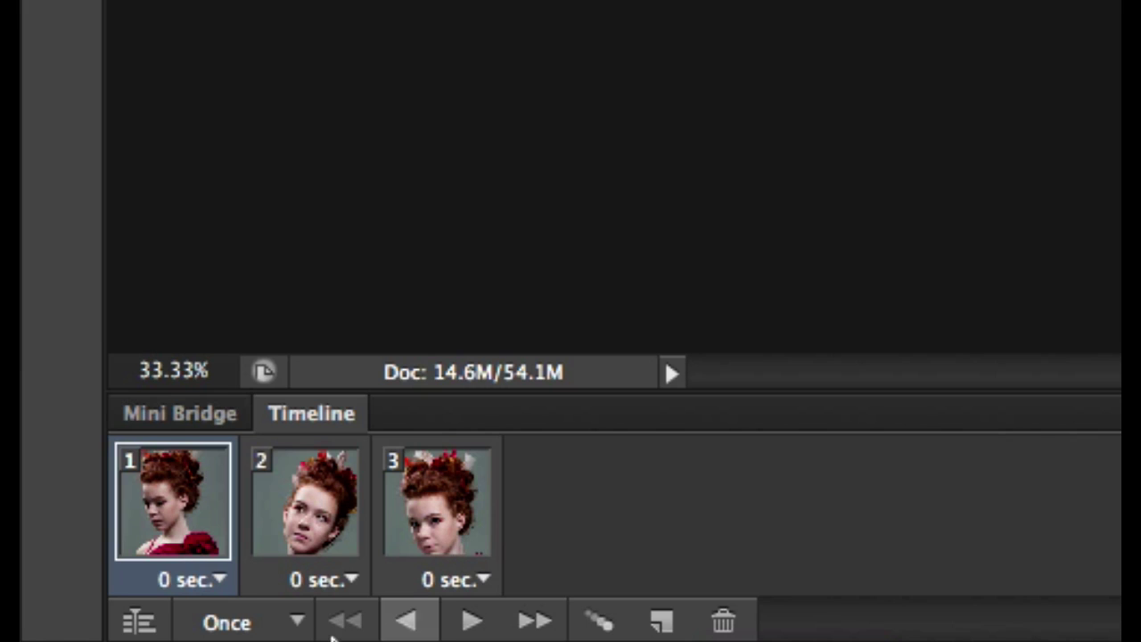
# Set the delay of frames 1, 2 and 3 to 0.2 seconds each
pyautogui.click(220, 582)
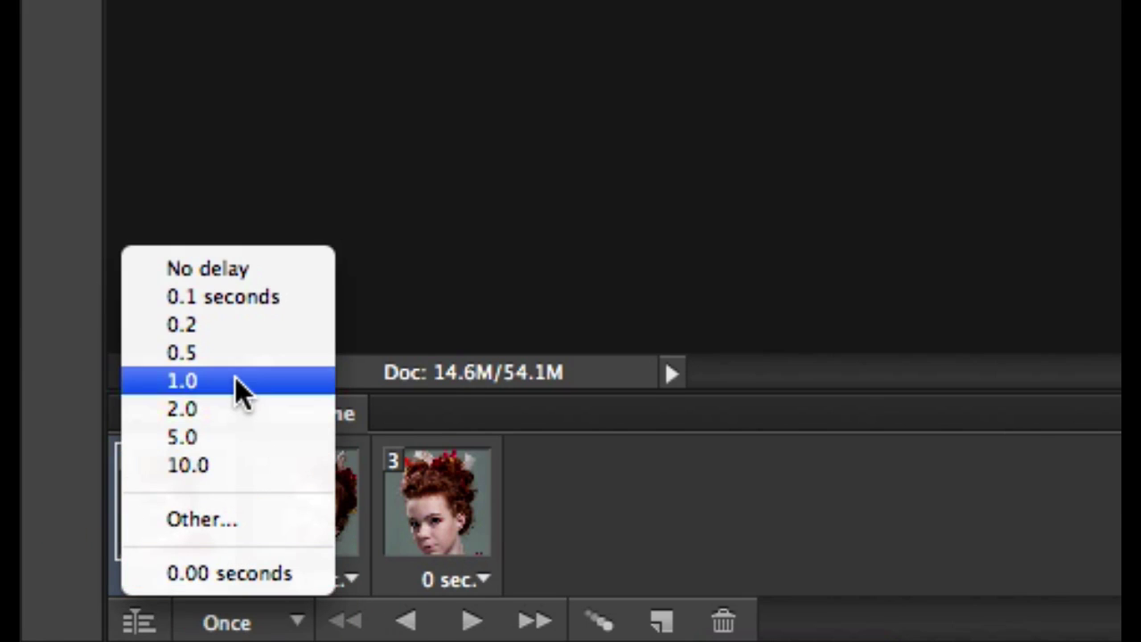
pyautogui.click(236, 332)
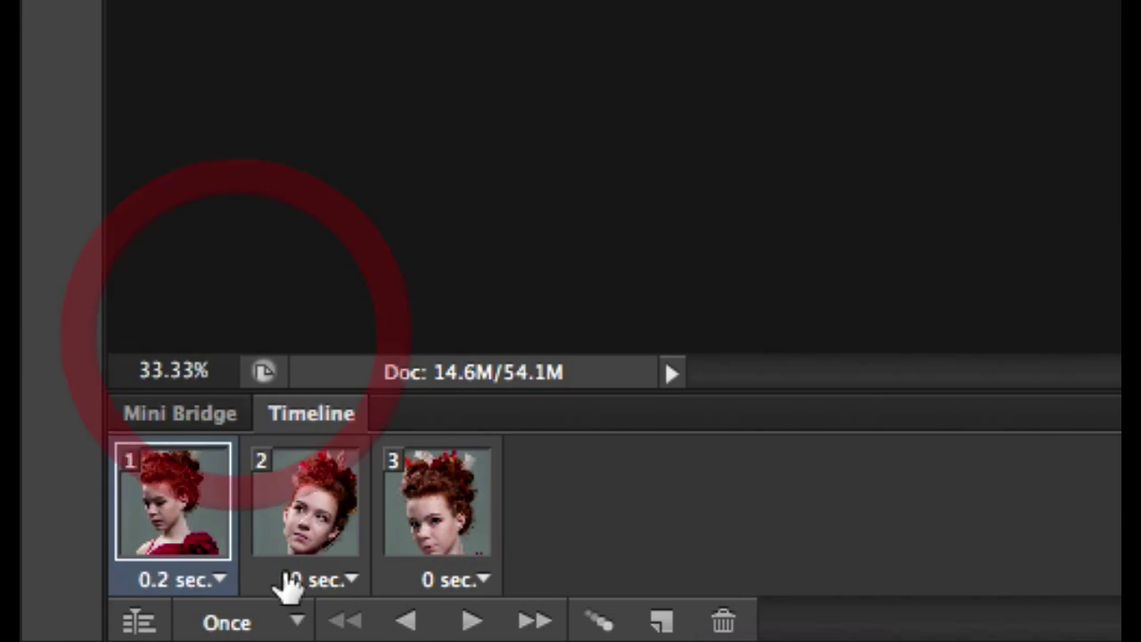
pyautogui.click(339, 580)
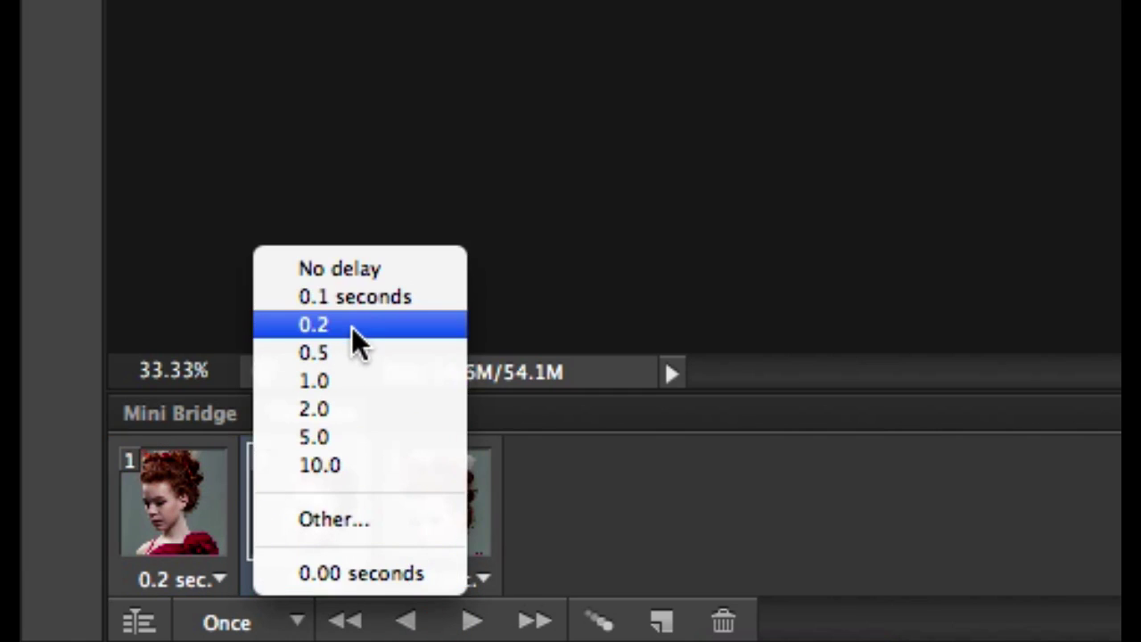
pyautogui.click(351, 326)
pyautogui.click(478, 582)
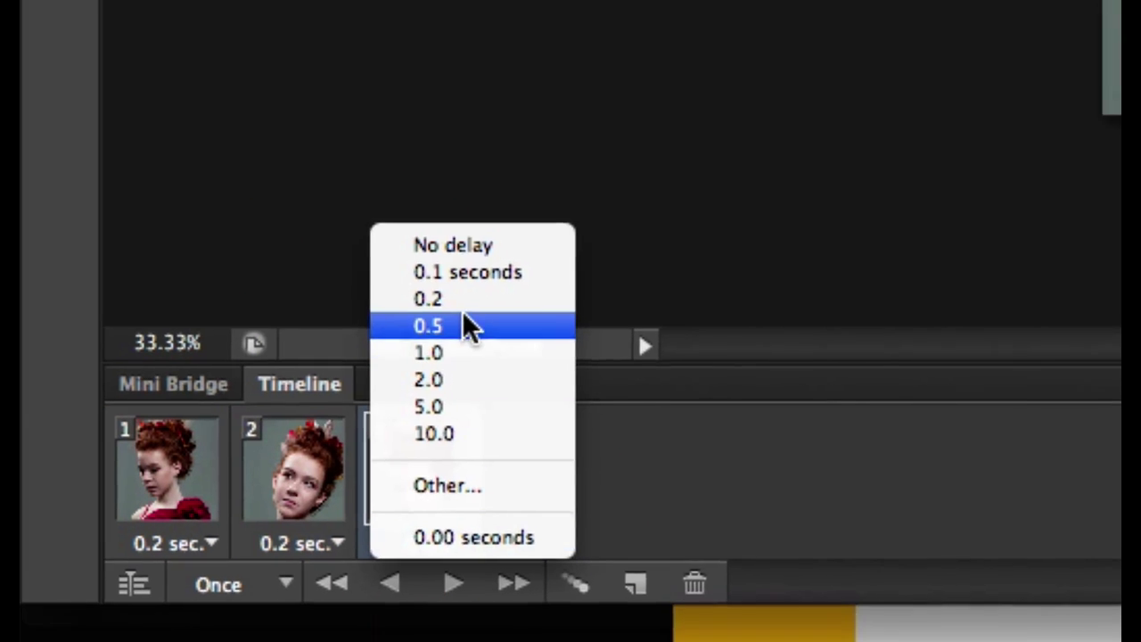
pyautogui.click(477, 324)
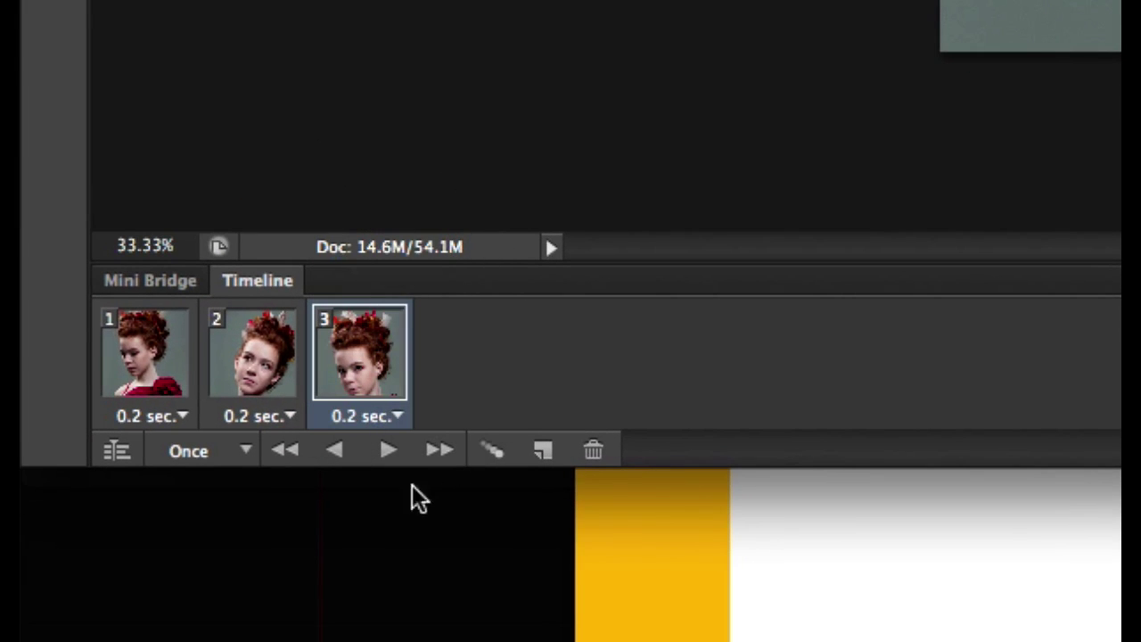
# Set the animation to loop Forever, then play it as a preview and stop it
pyautogui.click(227, 451)
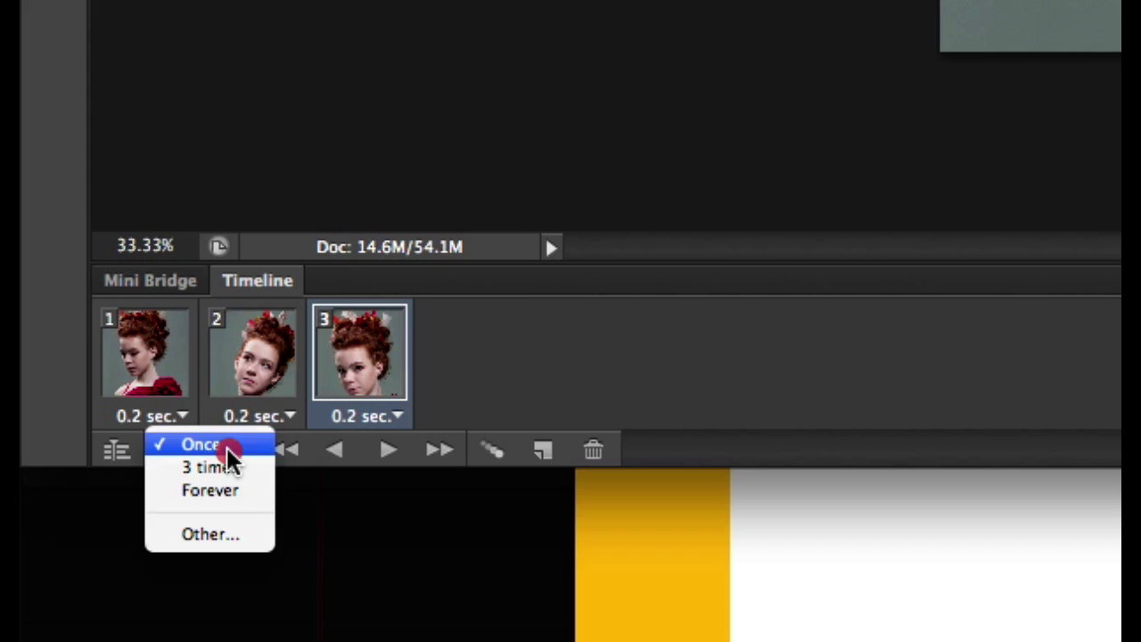
pyautogui.click(224, 493)
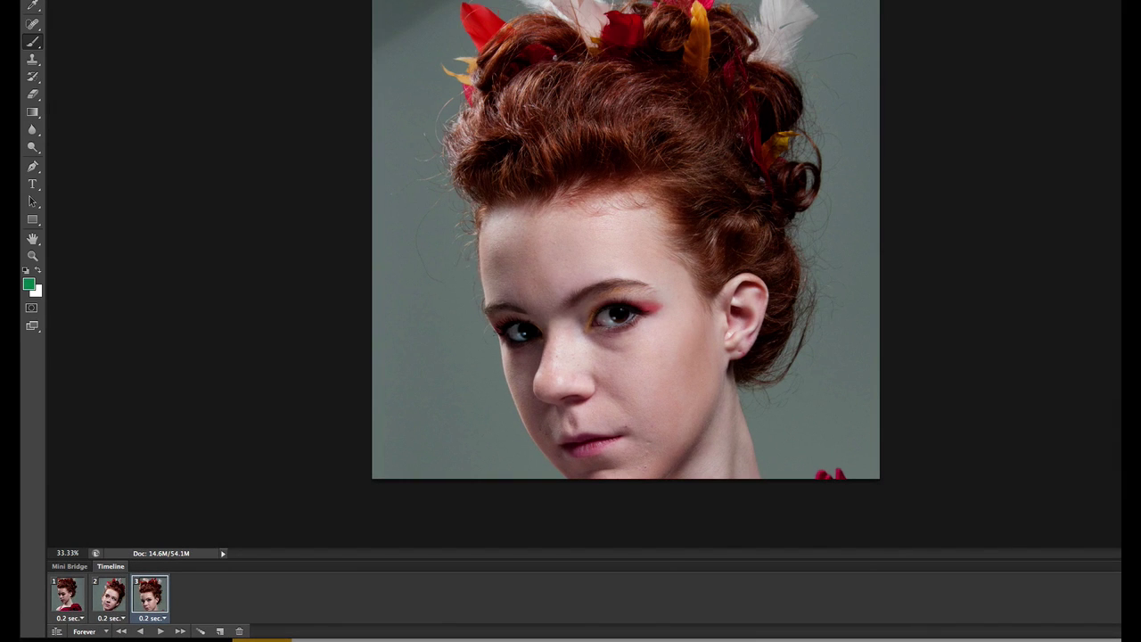
pyautogui.click(162, 631)
pyautogui.click(161, 632)
# Change the delay of each of the three frames individually to 0.5 seconds
pyautogui.click(69, 627)
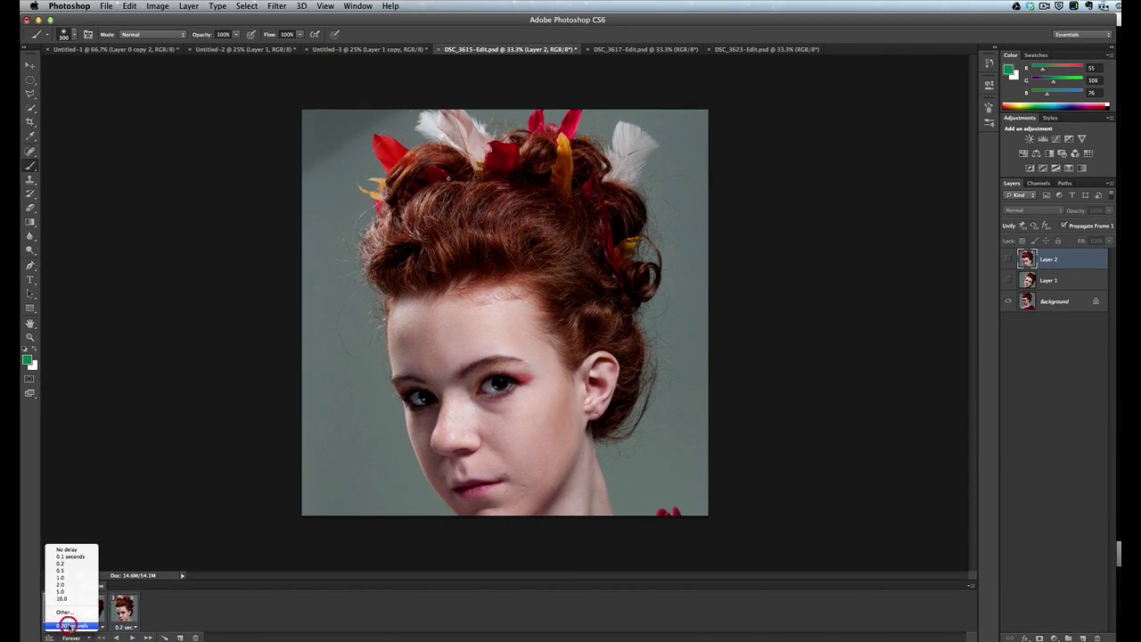
pyautogui.click(75, 571)
pyautogui.click(96, 627)
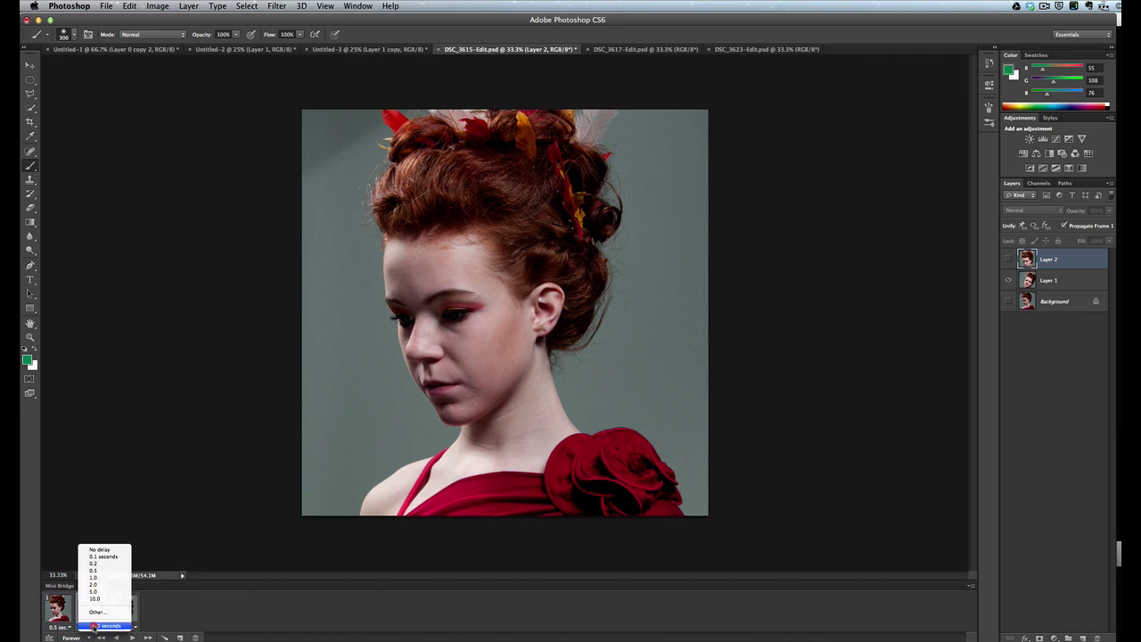
pyautogui.click(102, 575)
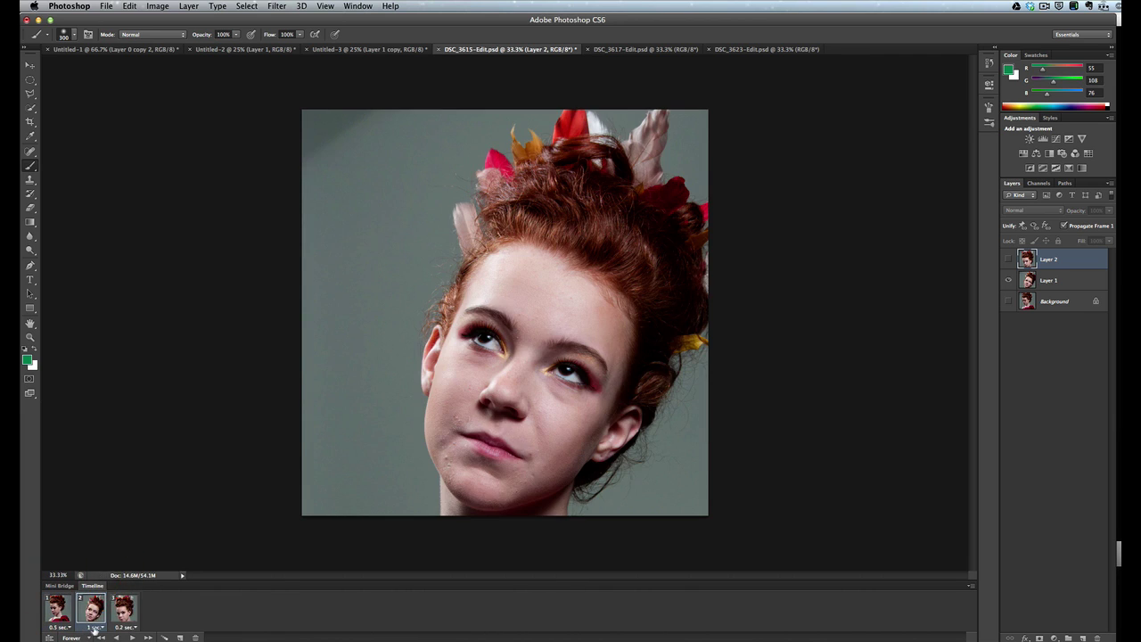
pyautogui.click(96, 627)
pyautogui.click(93, 571)
pyautogui.click(125, 627)
pyautogui.click(124, 565)
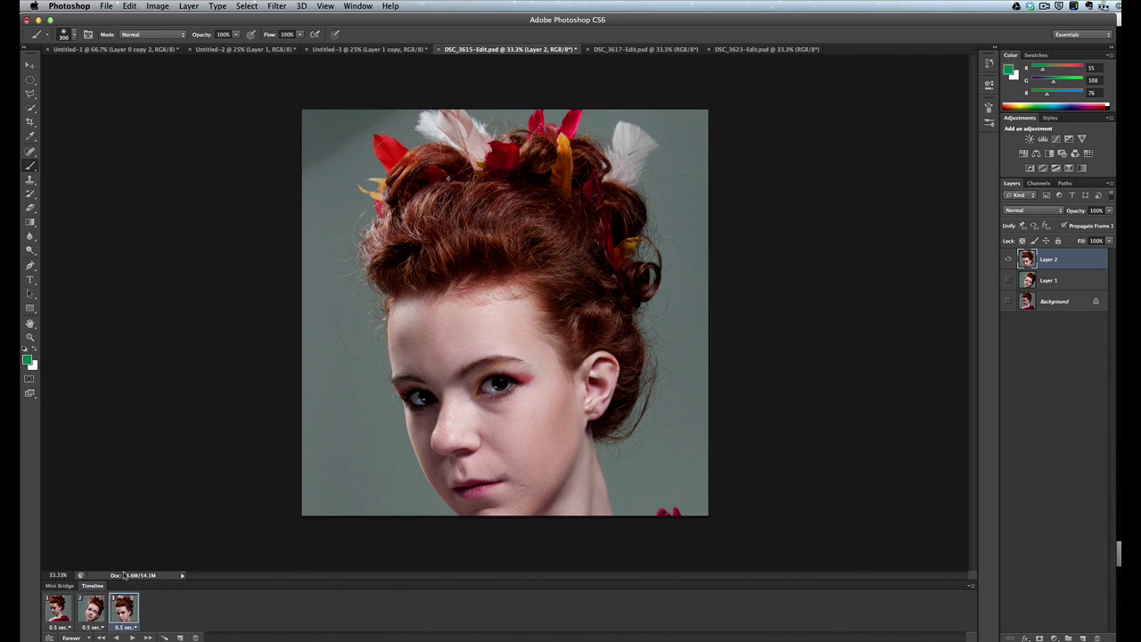
# Select all three frames, give them a custom delay of 0.4 seconds together, and preview the animation
pyautogui.click(123, 627)
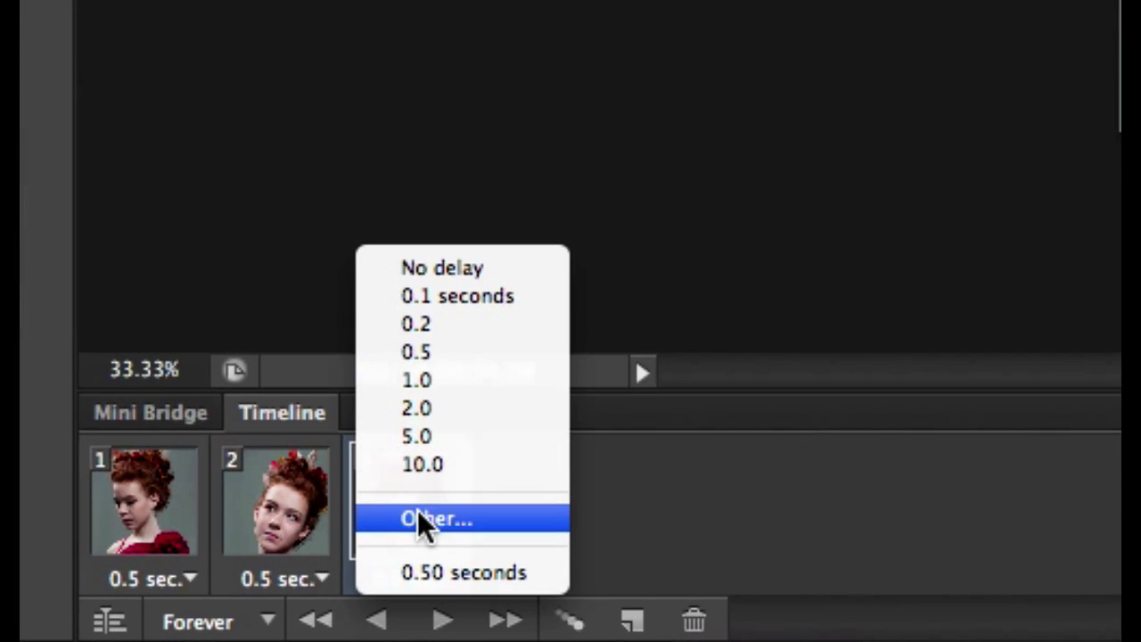
pyautogui.click(185, 518)
pyautogui.click(185, 534)
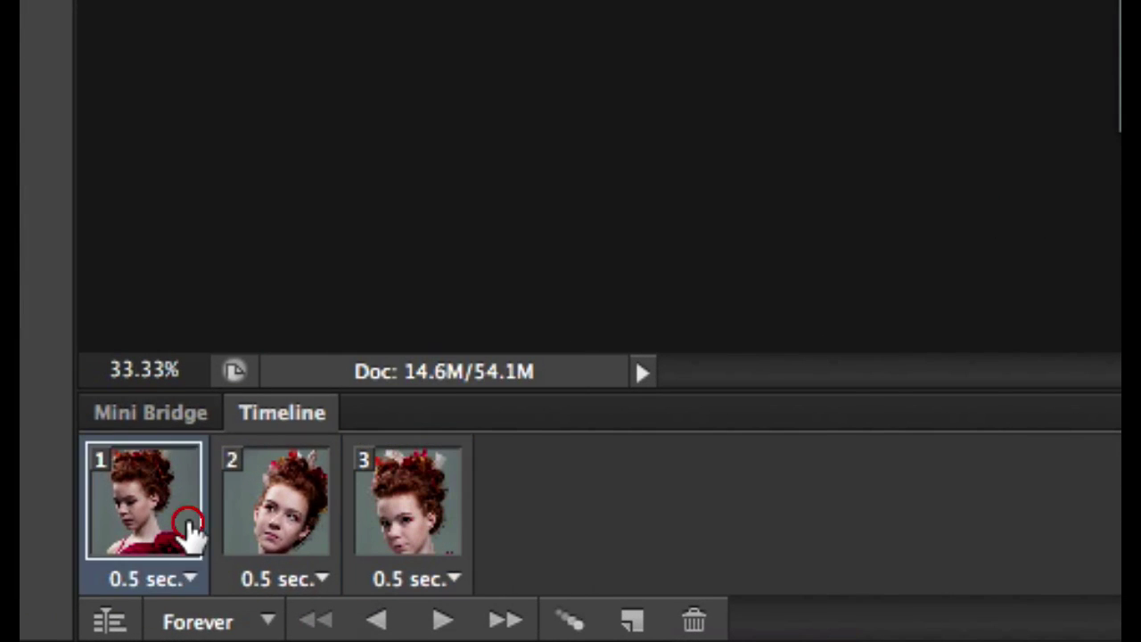
pyautogui.keyDown('shift'); pyautogui.click(382, 535); pyautogui.keyUp('shift')
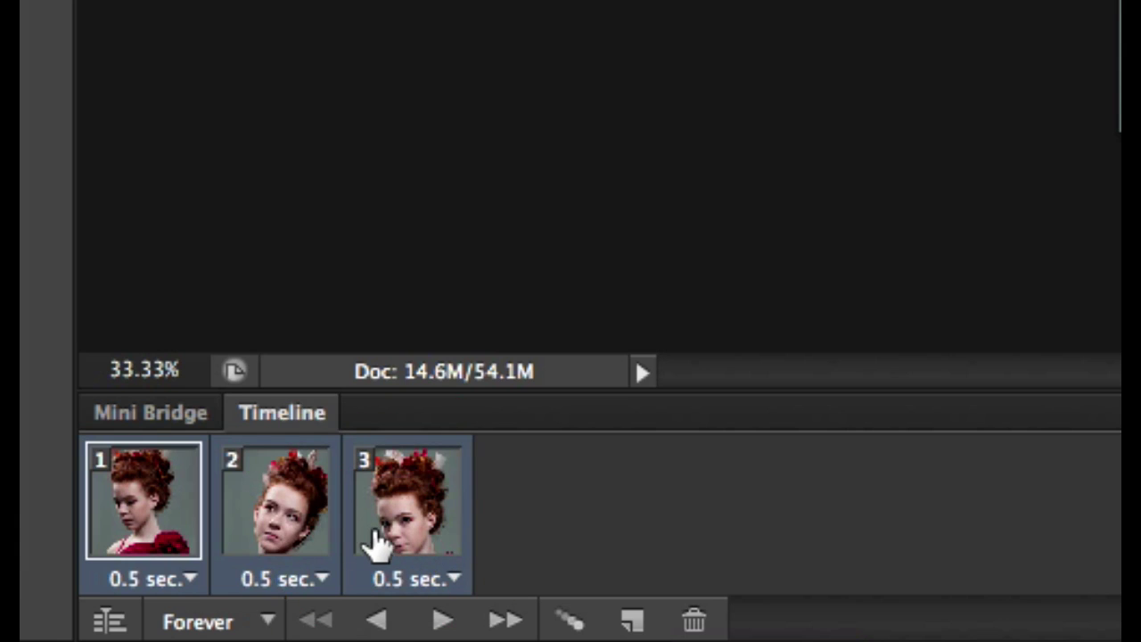
pyautogui.click(407, 579)
pyautogui.click(404, 521)
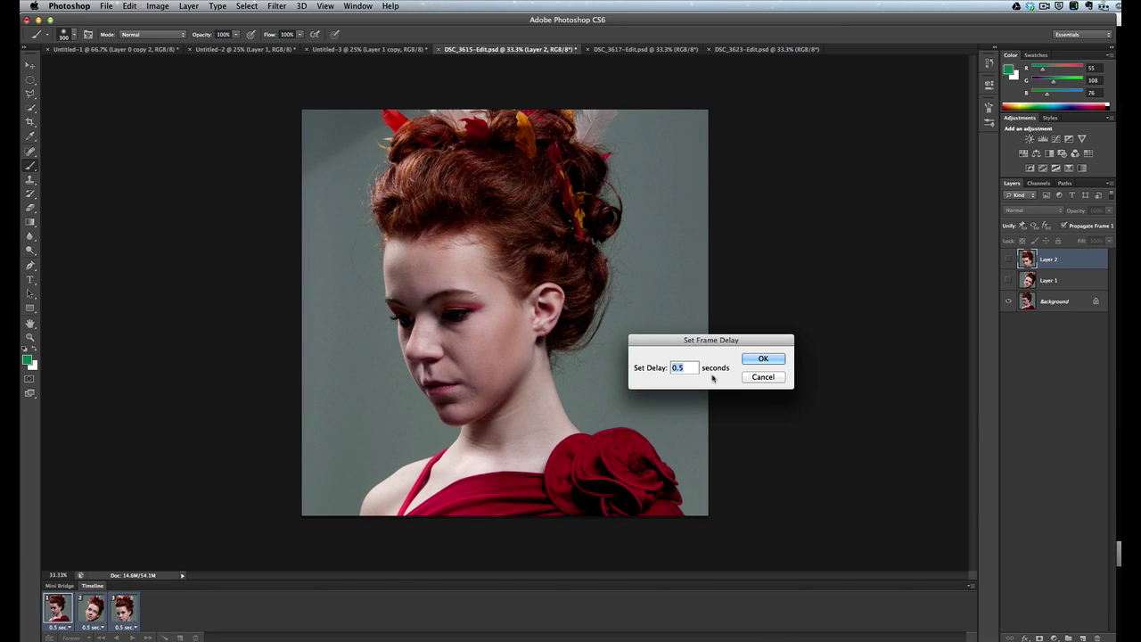
pyautogui.write('.4')
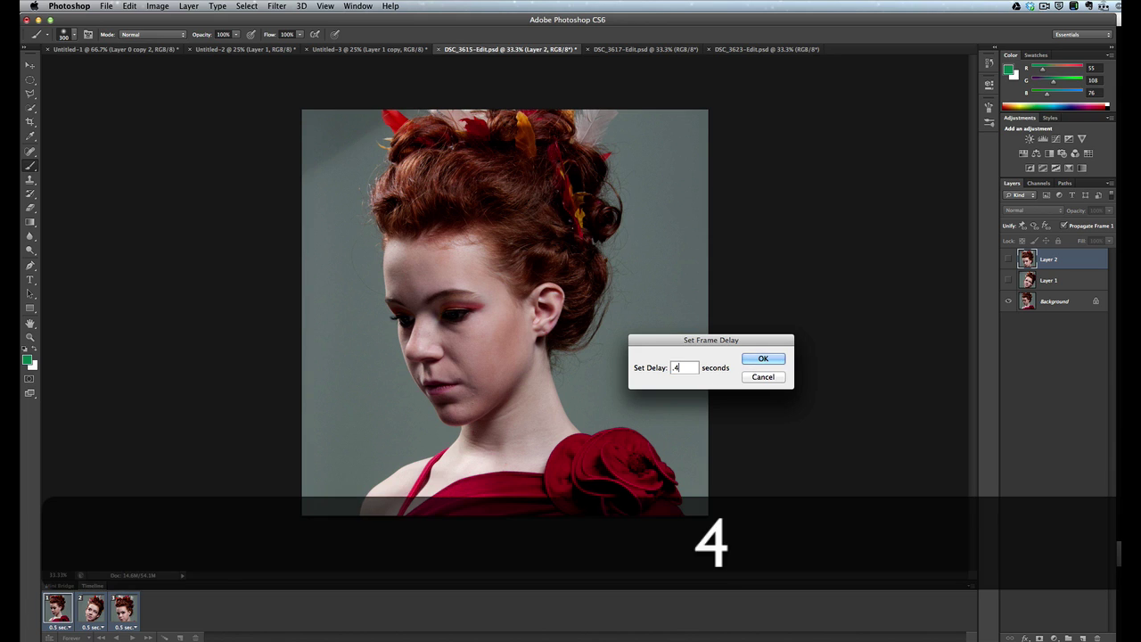
pyautogui.click(773, 358)
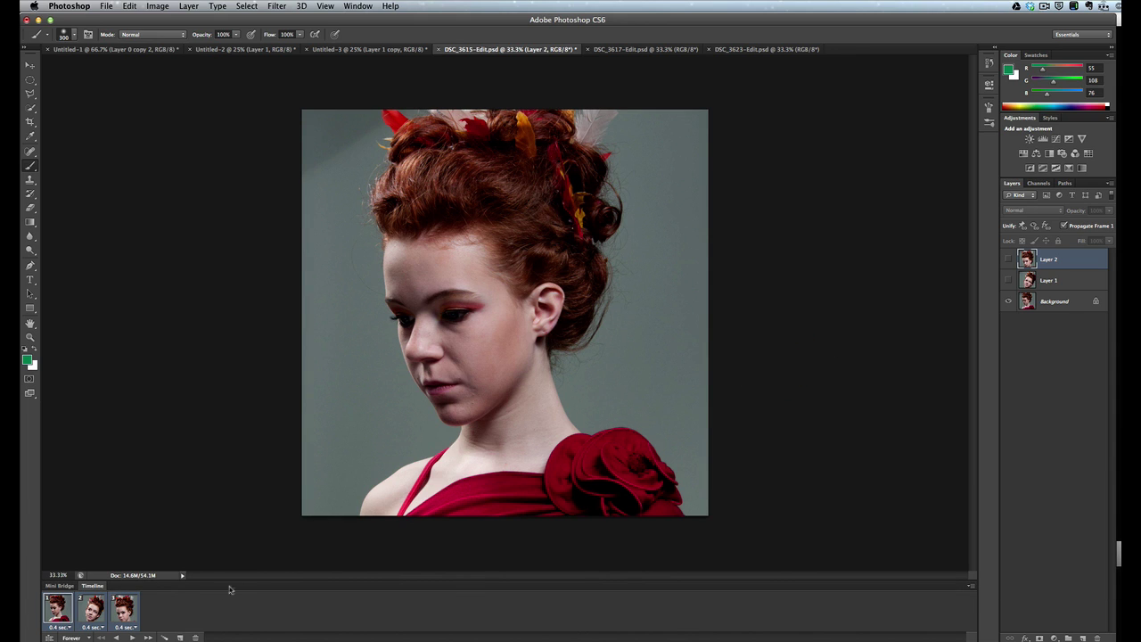
pyautogui.click(133, 639)
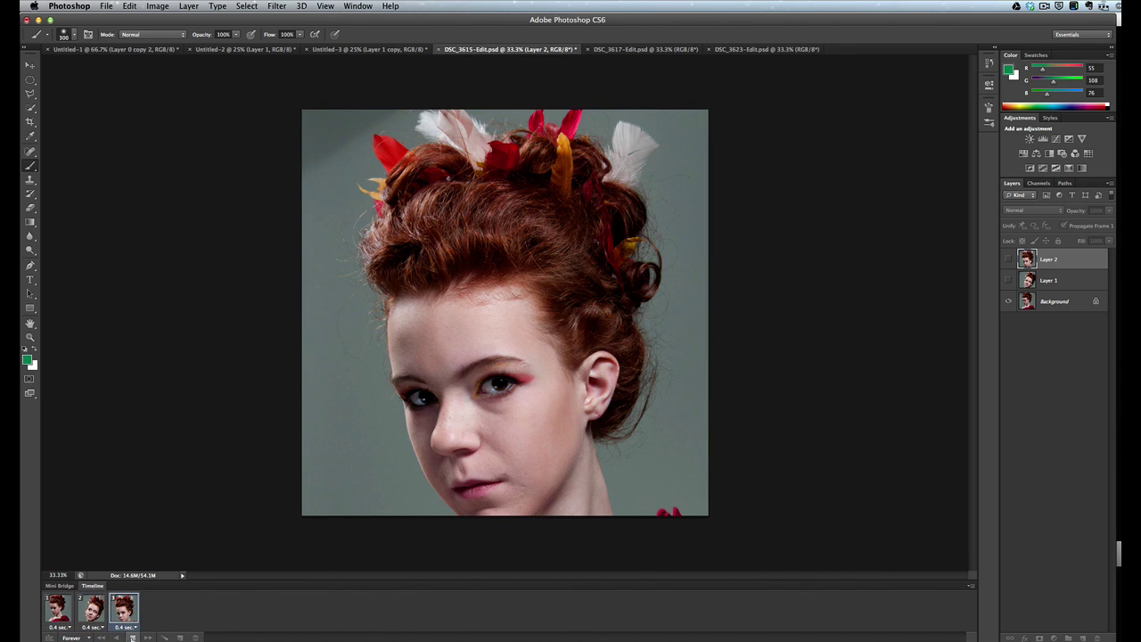
pyautogui.click(132, 639)
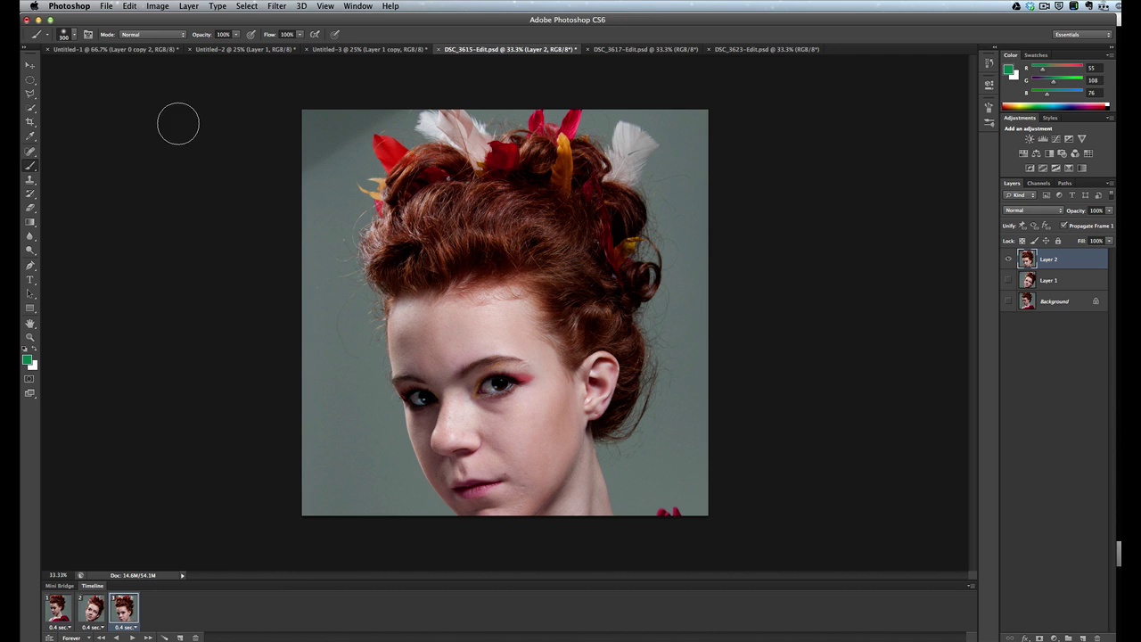
# Open Save for Web for the animation with the GIF format and scale the image size to 20 percent
pyautogui.click(107, 7)
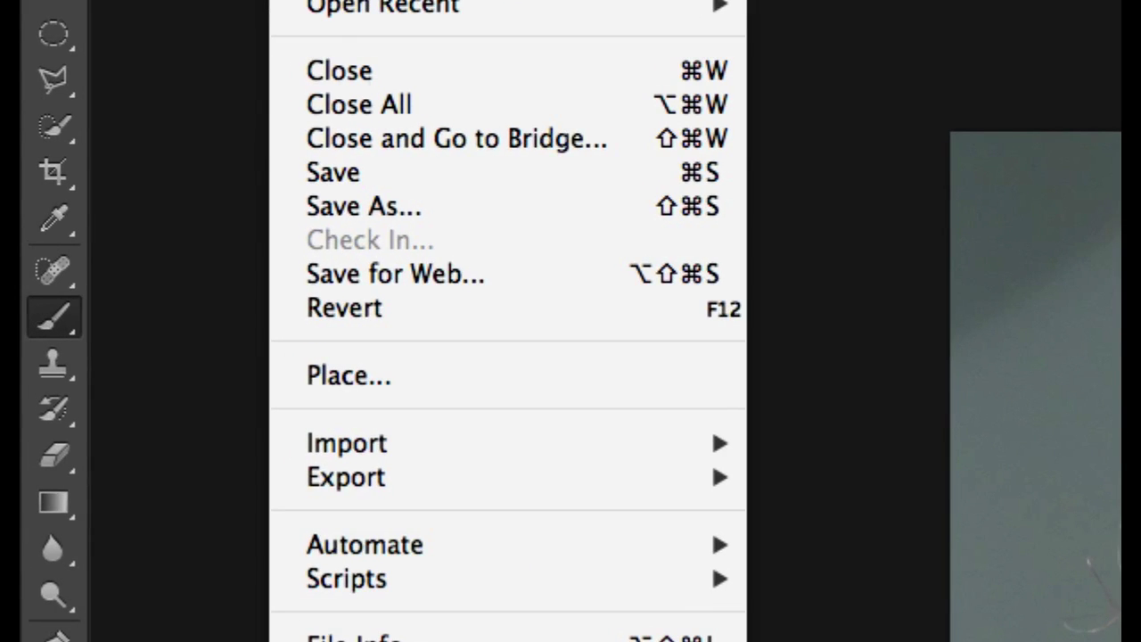
pyautogui.click(391, 275)
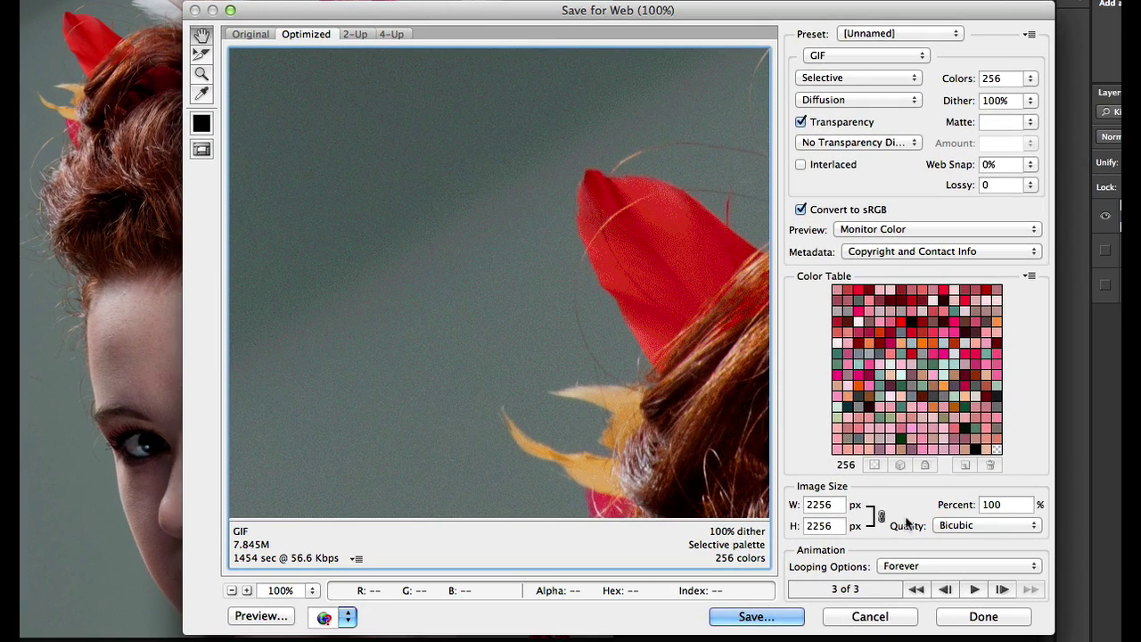
pyautogui.moveTo(1008, 507); pyautogui.dragTo(977, 510)
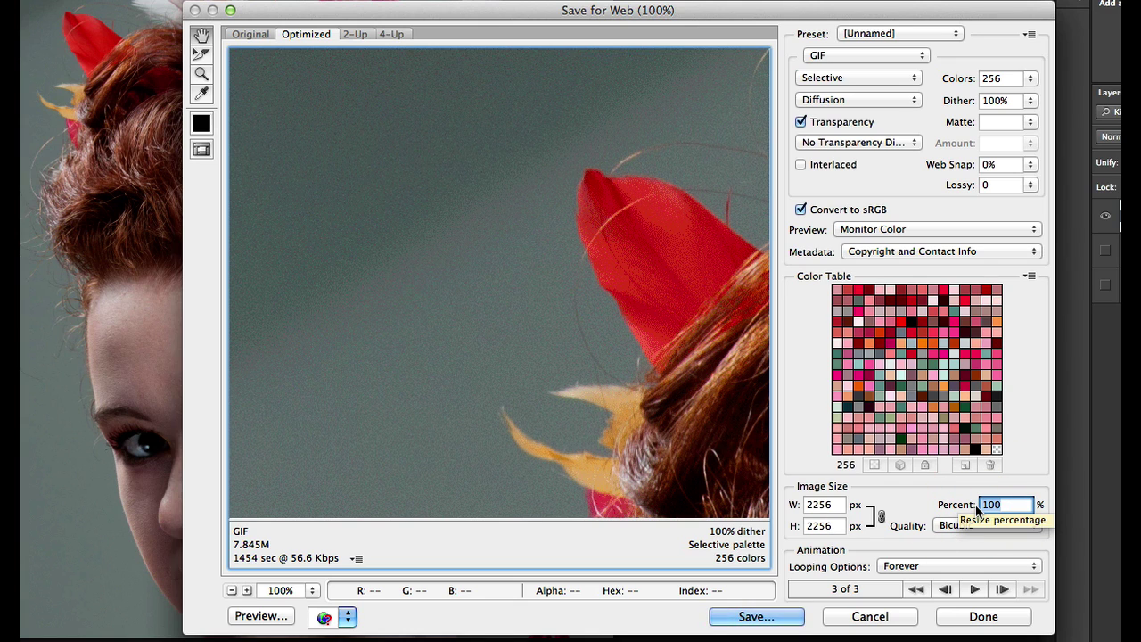
pyautogui.write('20')
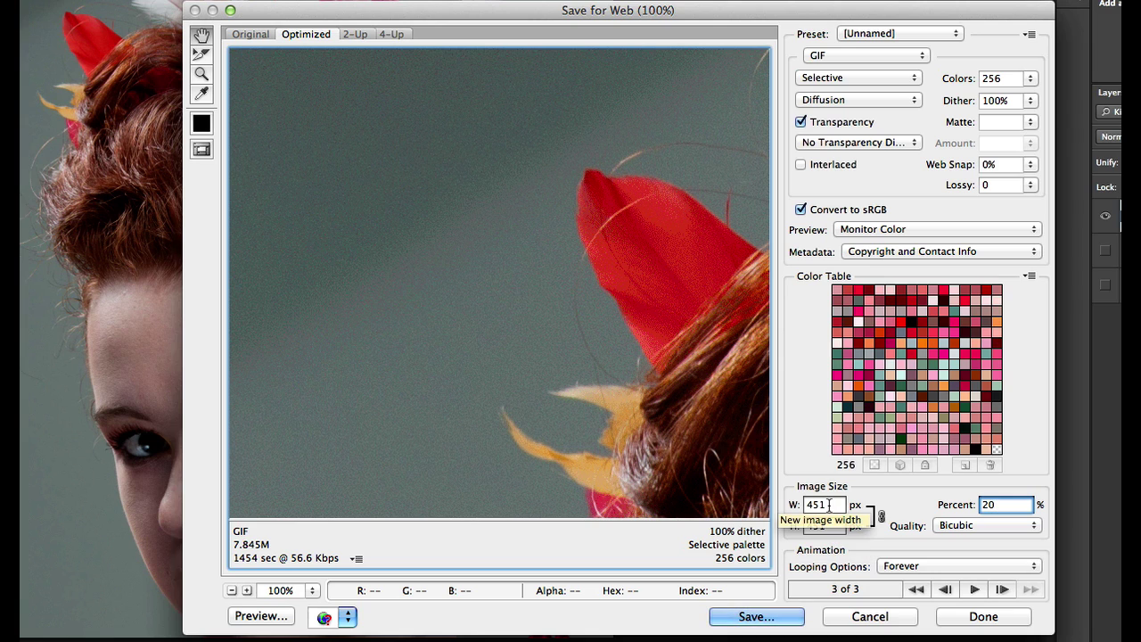
pyautogui.click(867, 558)
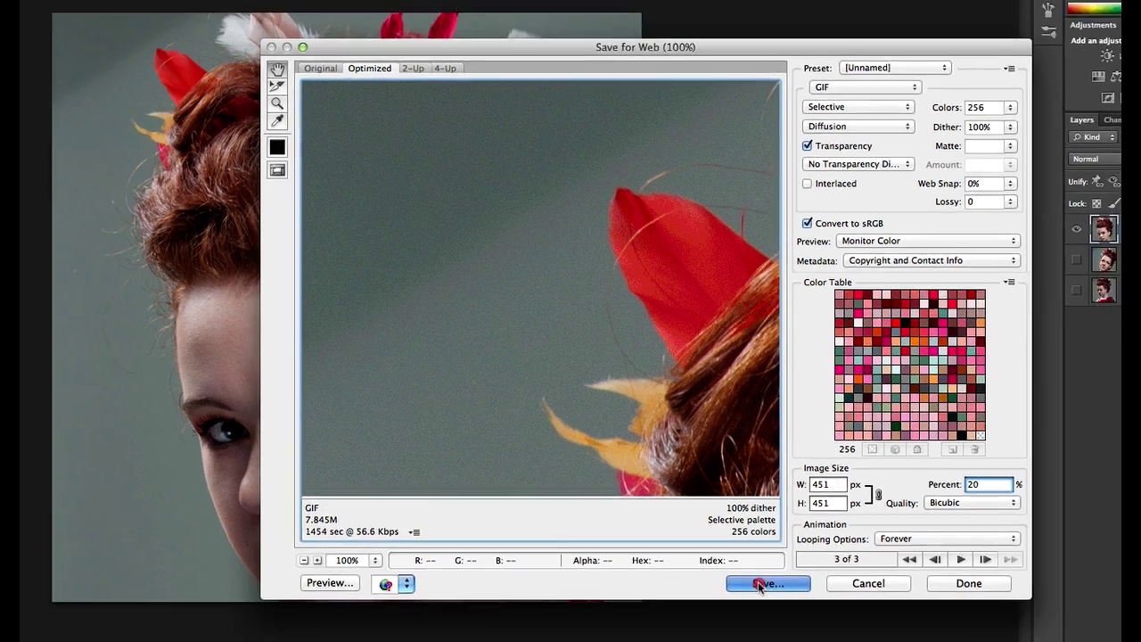
# Save the optimized animation to the Desktop as mygif.gif
pyautogui.click(758, 585)
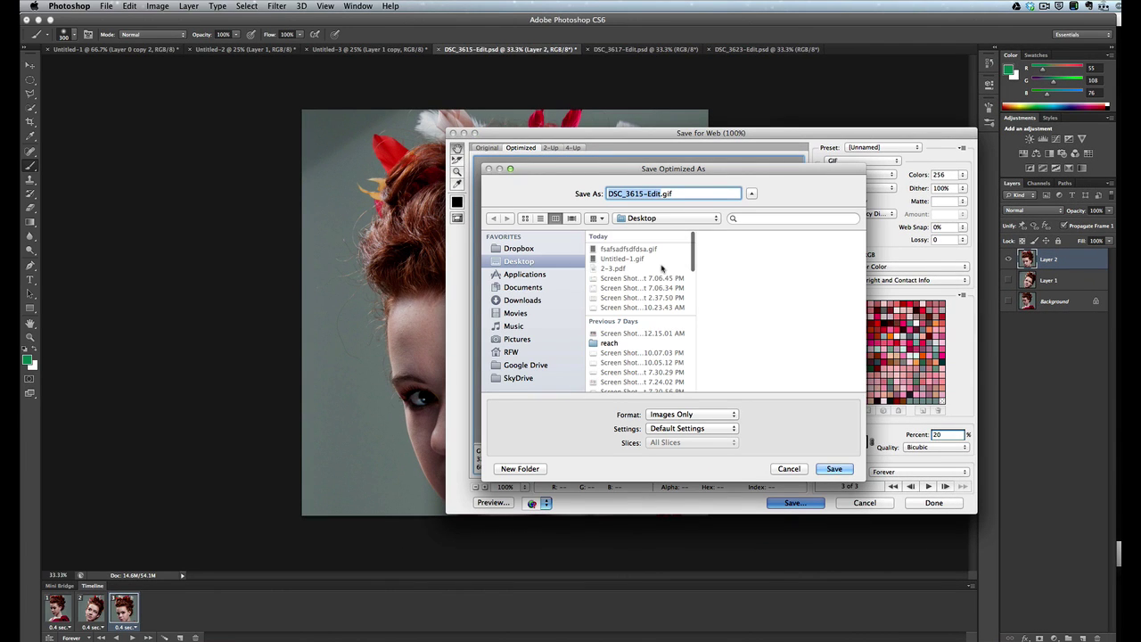
pyautogui.click(648, 193)
pyautogui.moveTo(673, 193); pyautogui.dragTo(601, 193)
pyautogui.write('mygif')
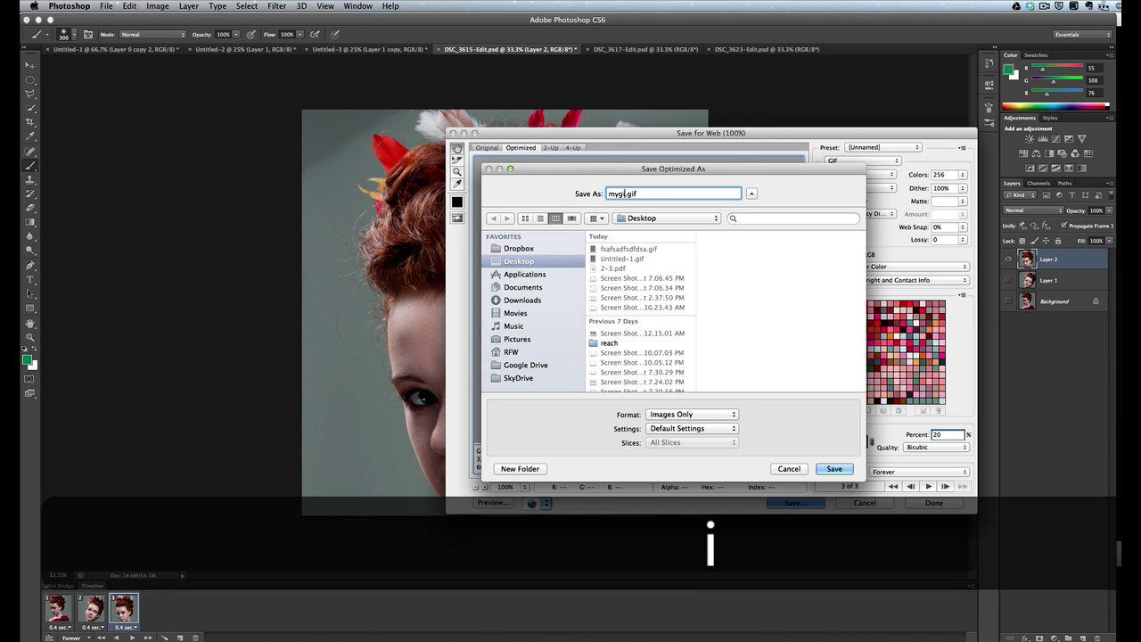
pyautogui.click(834, 469)
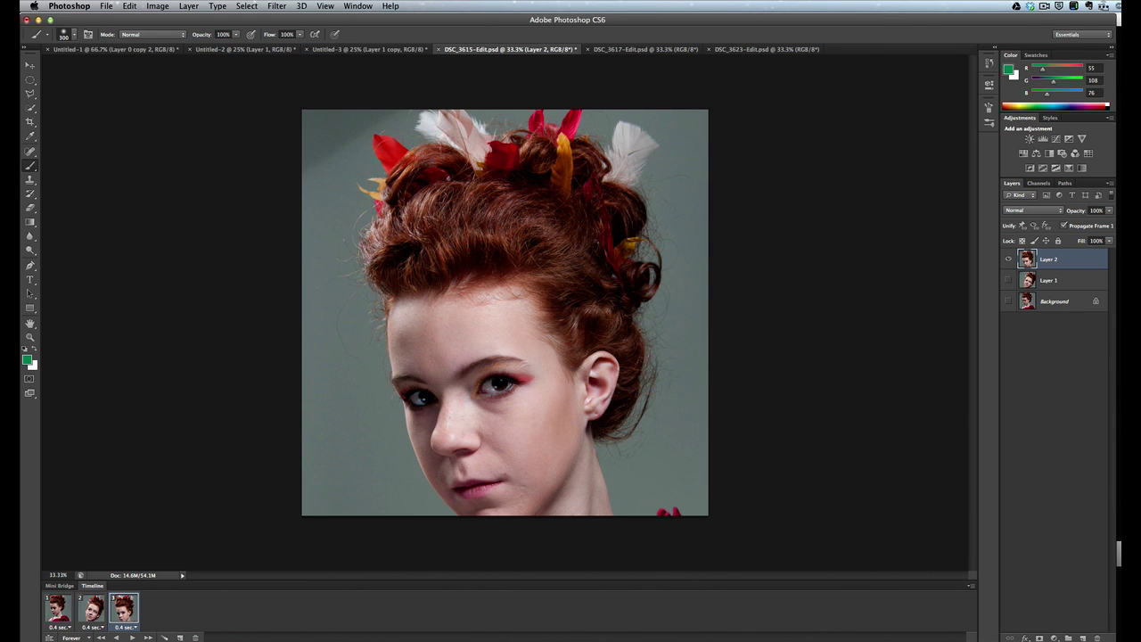
# Switch to Chrome and open mygif.gif from the Desktop to check the exported animation
pyautogui.press('super+Tab')
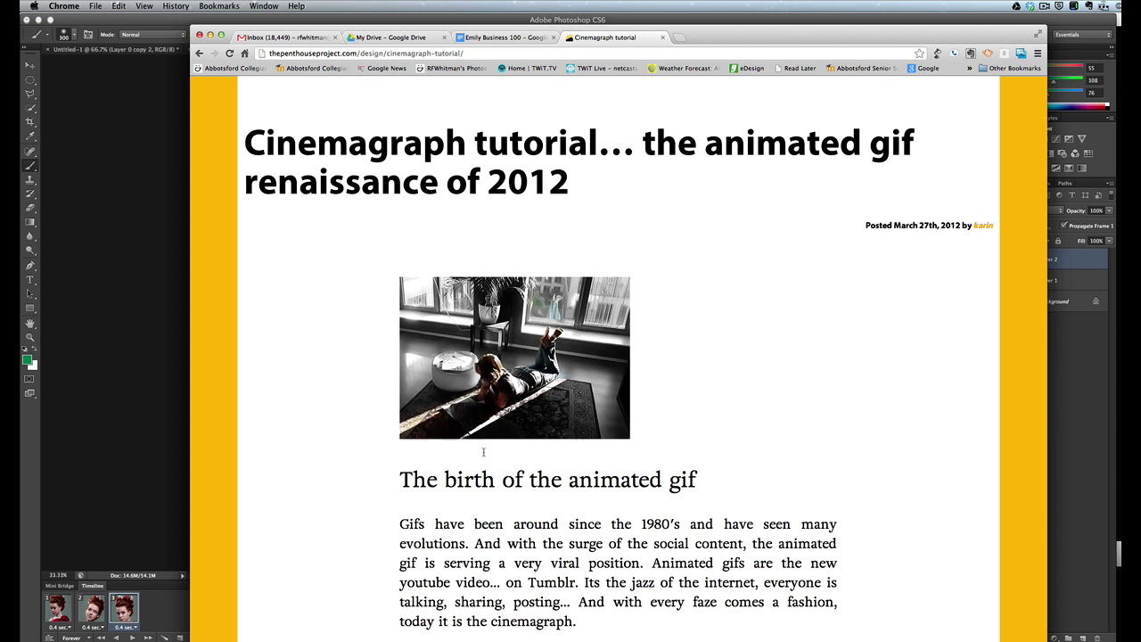
pyautogui.moveTo(719, 37); pyautogui.dragTo(691, 26)
pyautogui.click(94, 6)
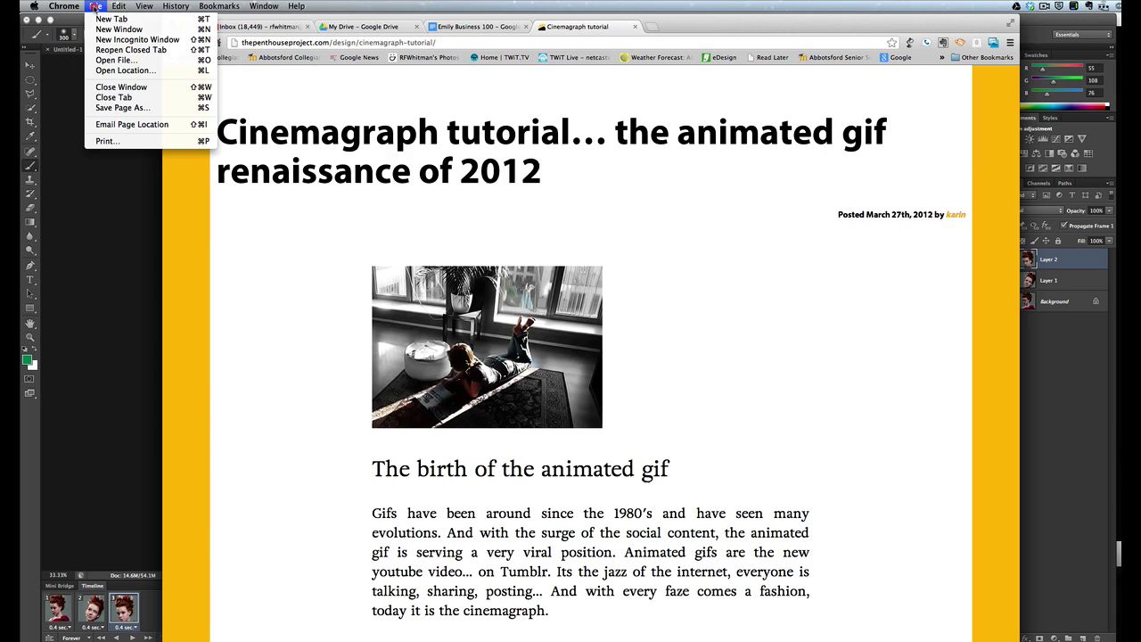
pyautogui.click(99, 60)
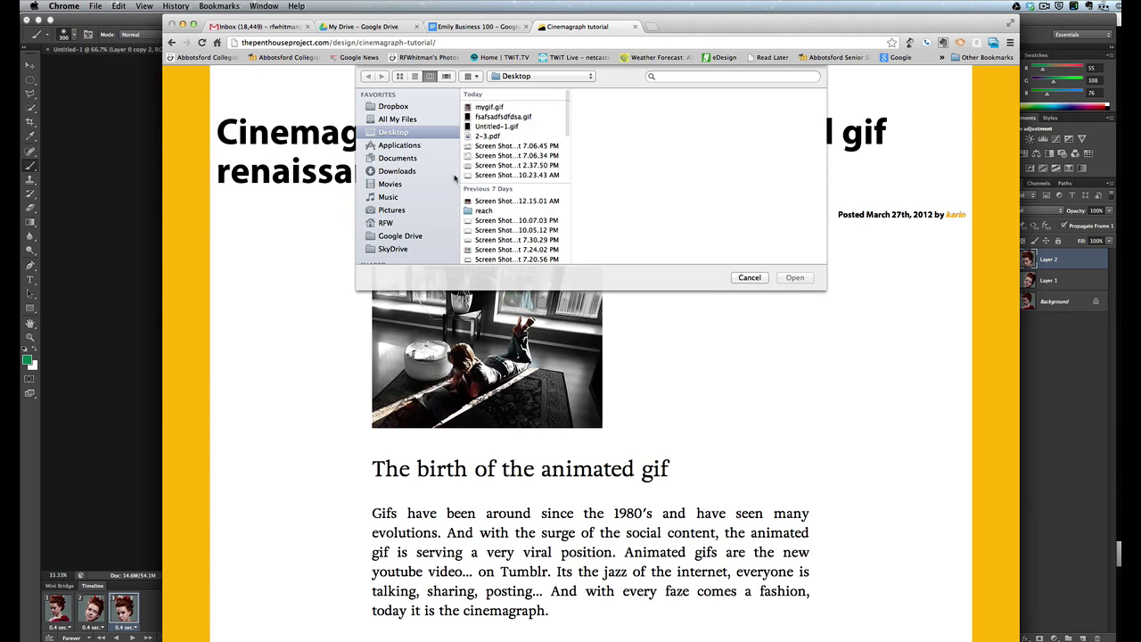
pyautogui.click(489, 107)
pyautogui.click(794, 277)
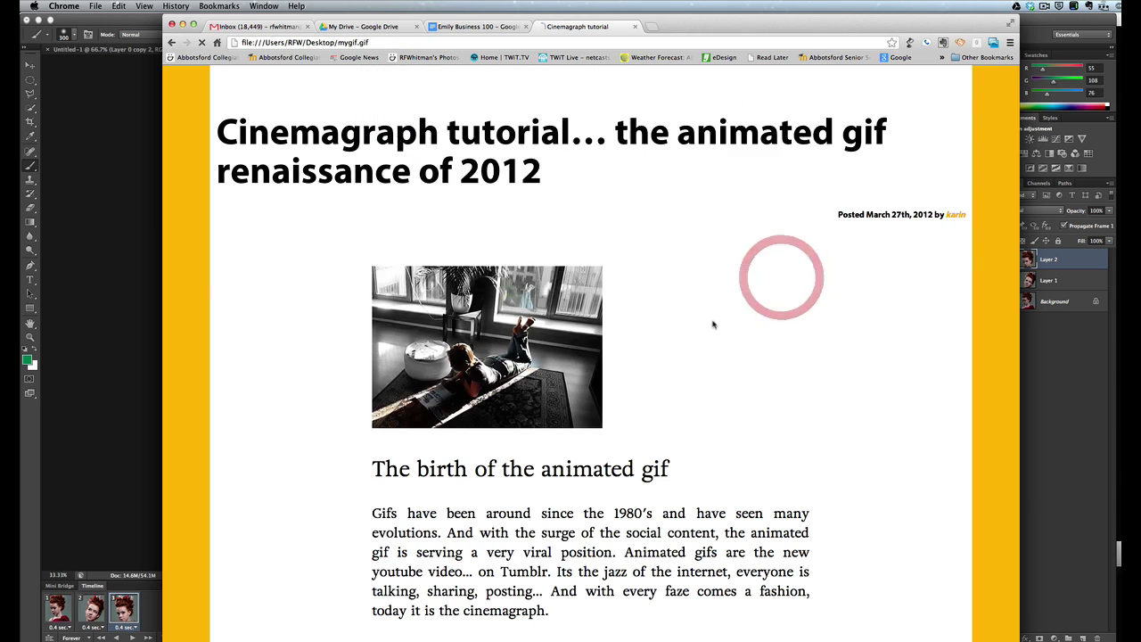